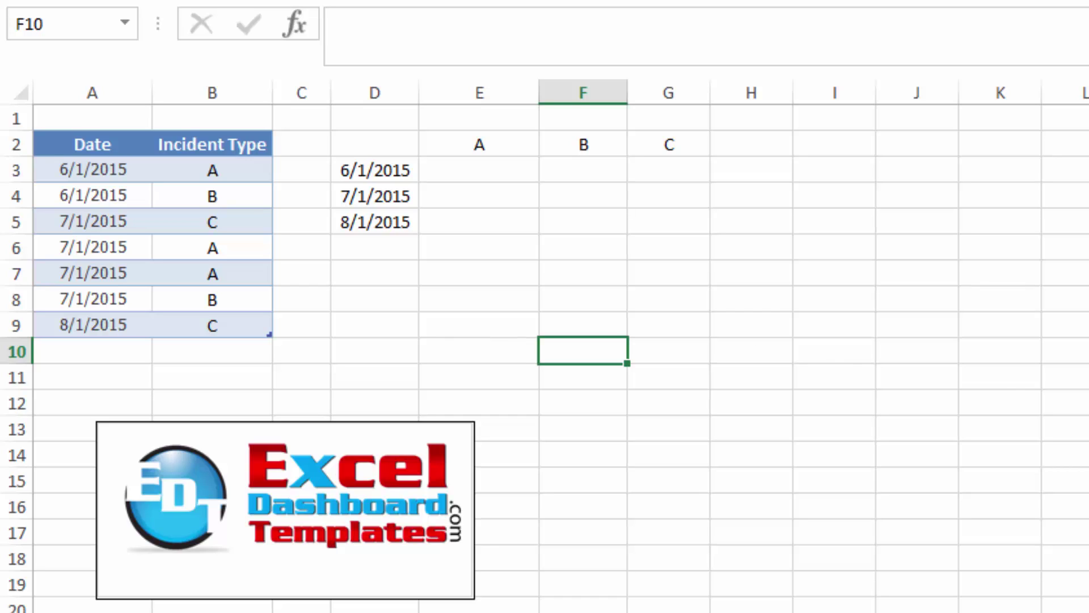
Insert a quick chart of the incident table, move it aside, then delete it.
key(alt+F1)
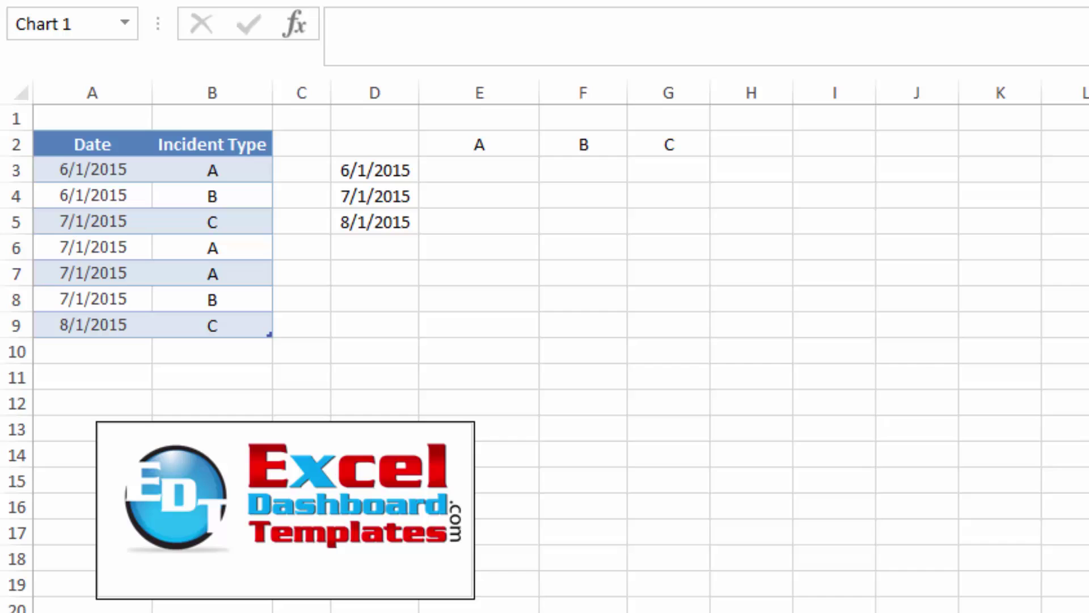
drag(908, 397, 647, 231)
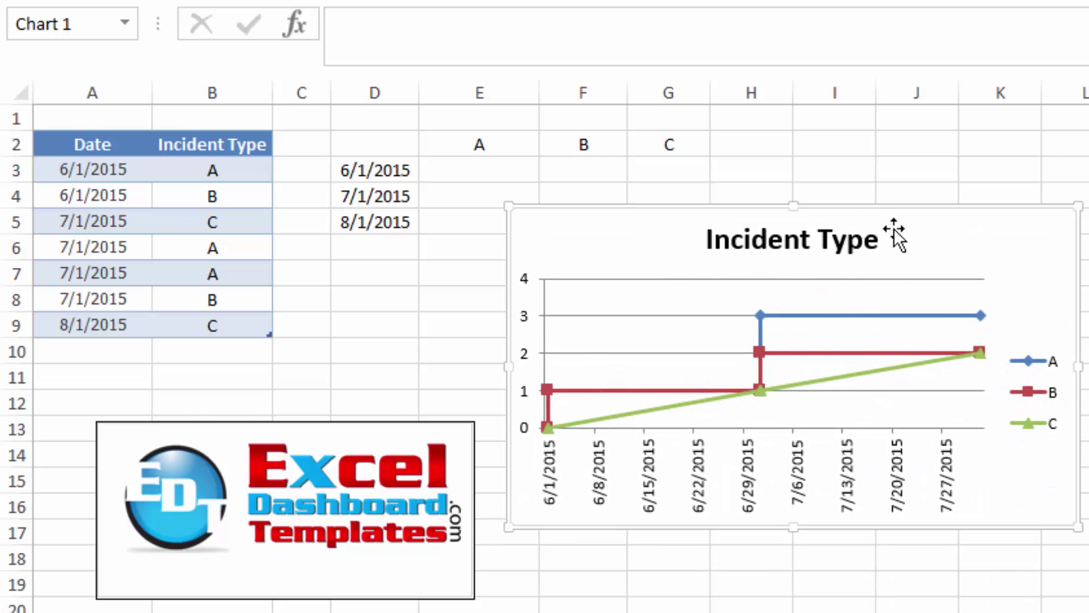
key(Delete)
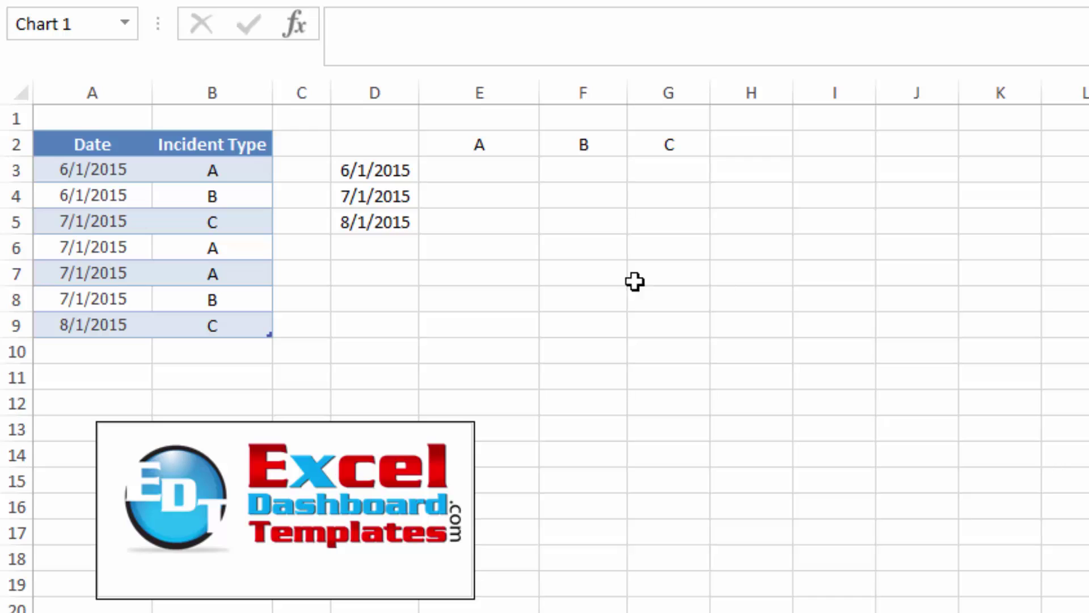
Select cell E3 for the first count formula, leaving the Date header unchanged.
click(572, 267)
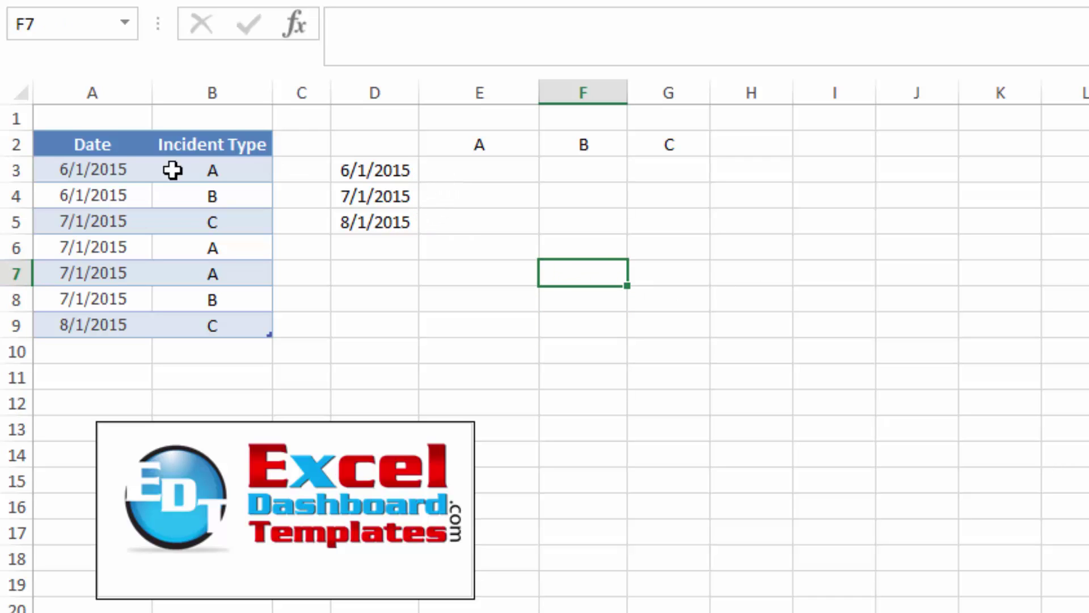
click(100, 146)
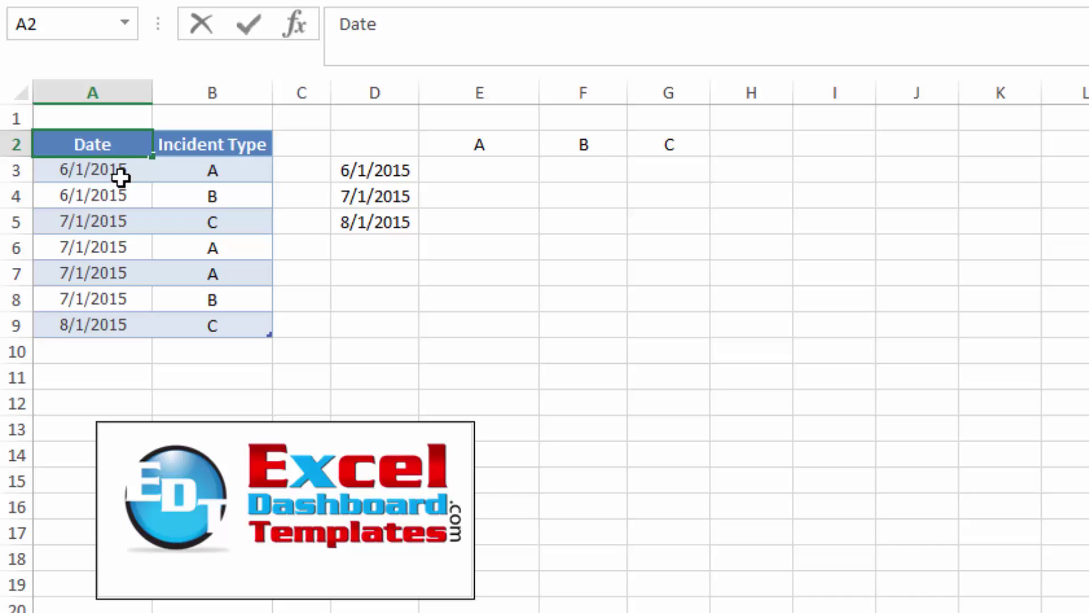
key(Escape)
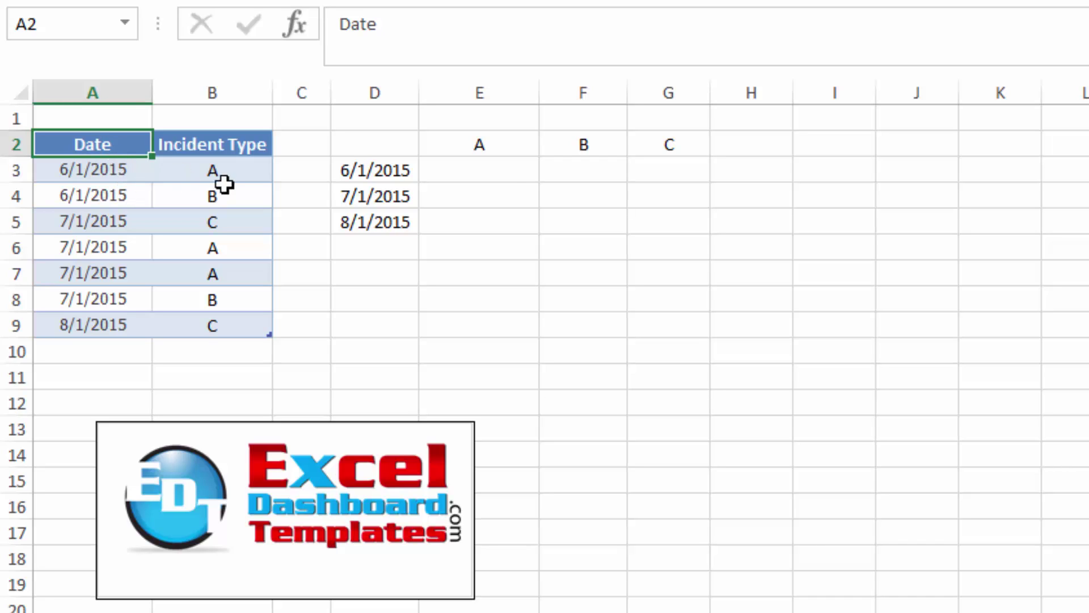
click(502, 175)
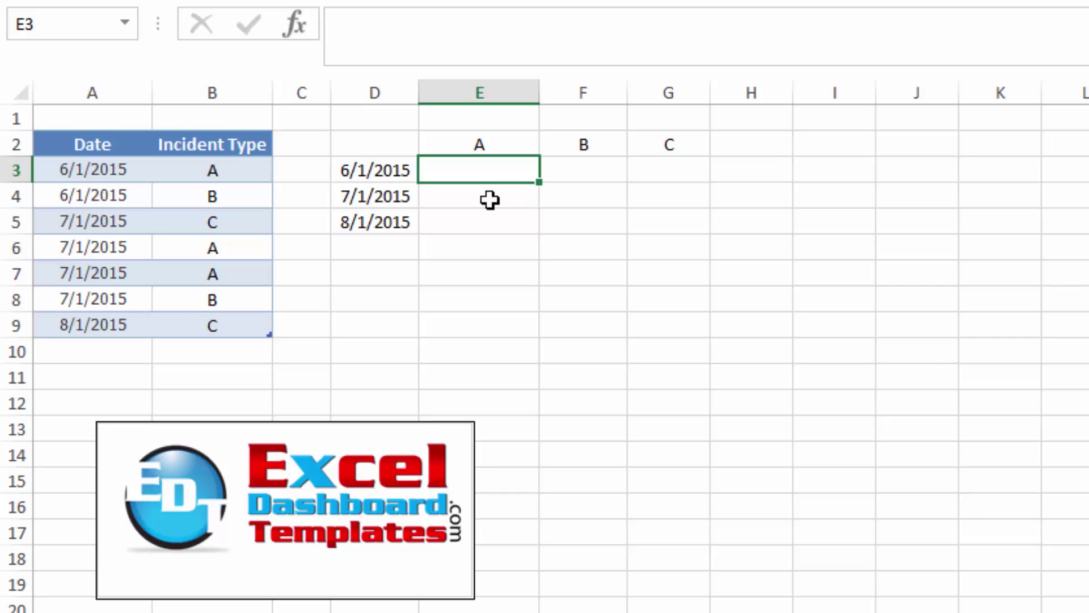
Start a COUNTIFS in E3 using Table2[Date] as the range and $D3 as the criterion.
text(=)
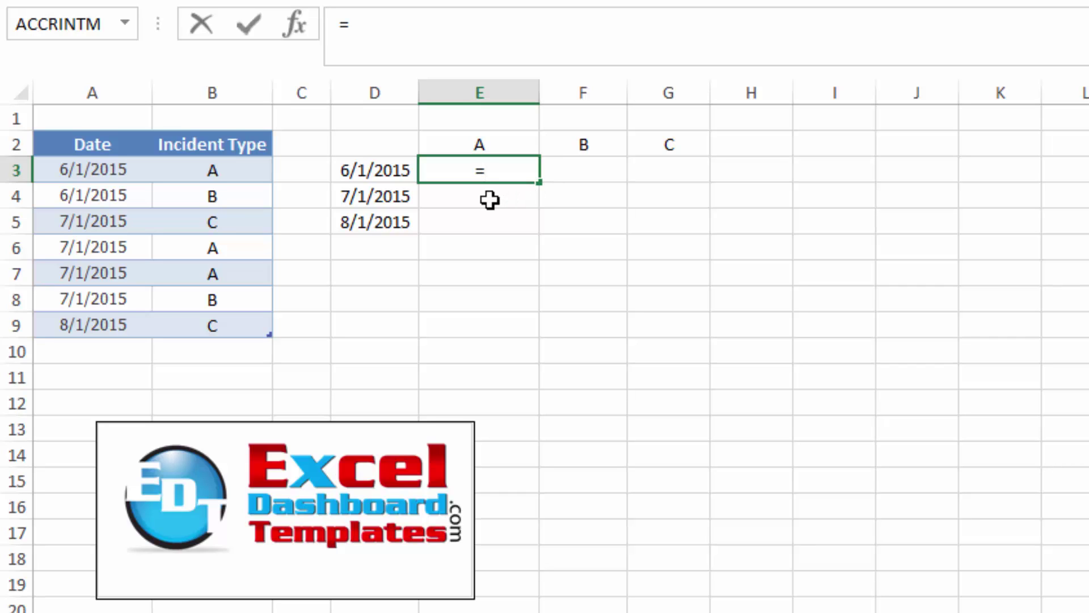
text(countifs)
key(Tab)
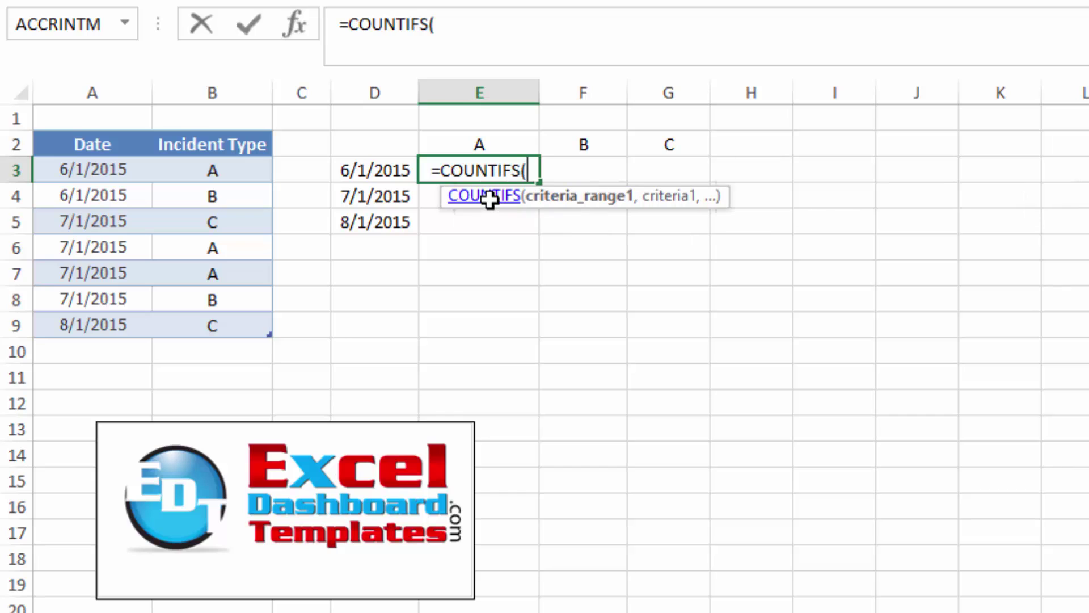
drag(85, 175, 105, 325)
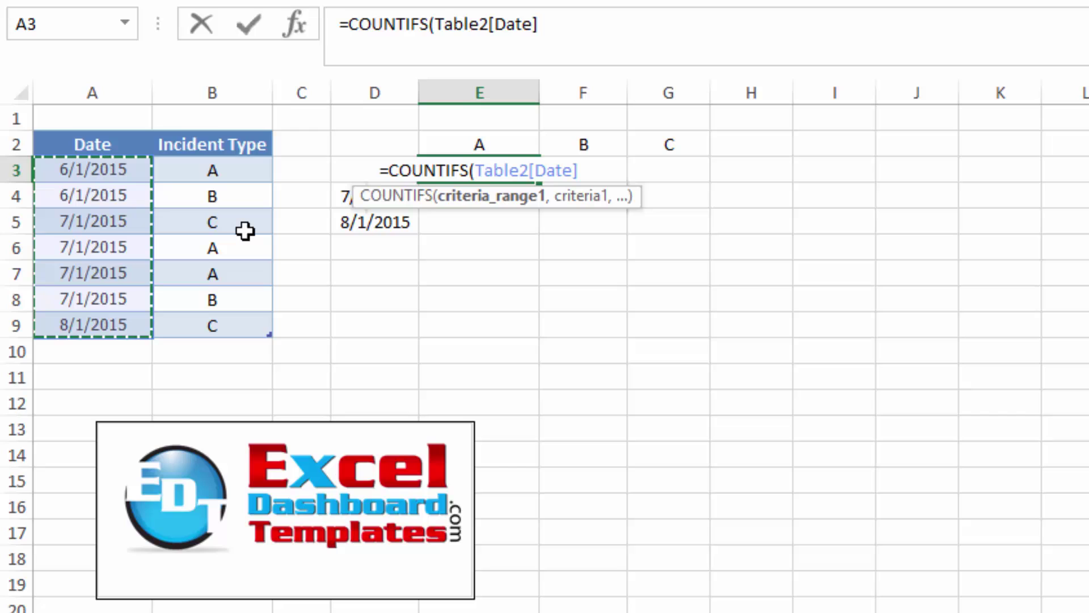
text(,)
click(357, 216)
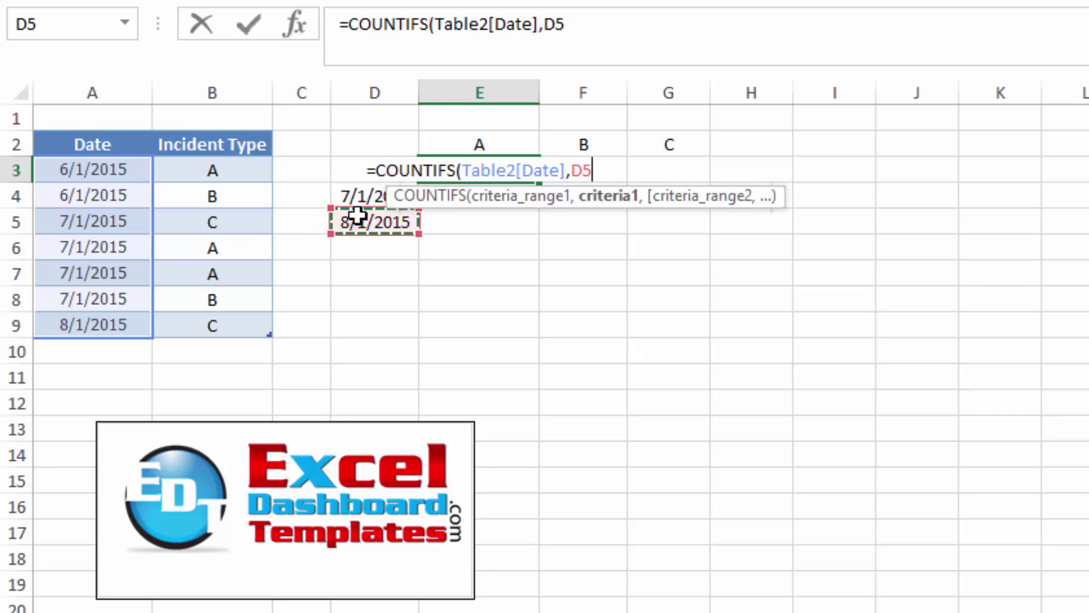
key(Up)
key(Up)
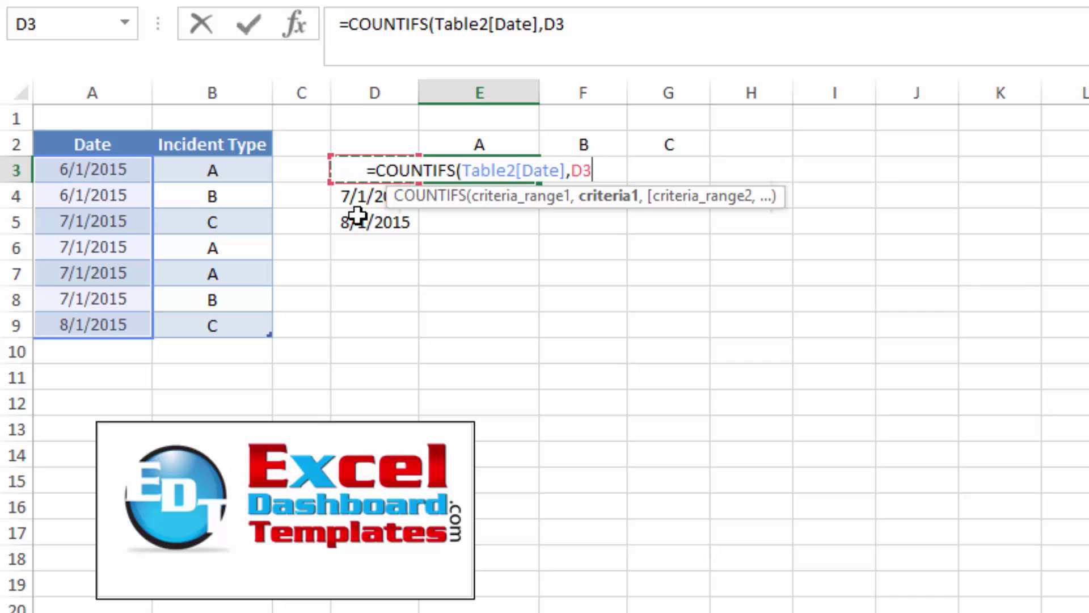
key(F4)
key(F4)
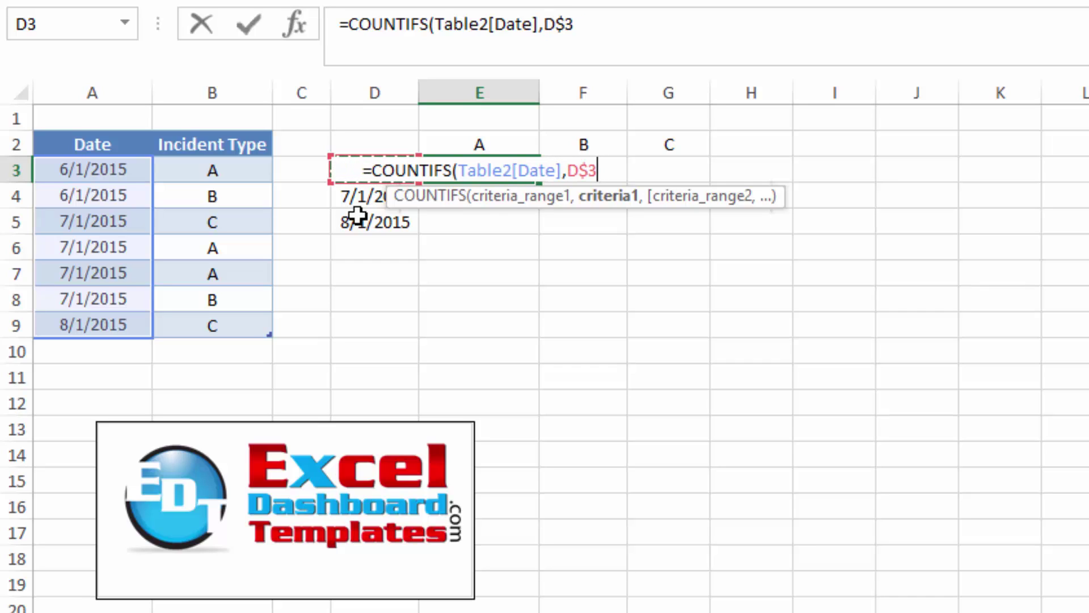
key(F4)
Add Table2[Incident Type] with criterion E$2, close the parenthesis and commit the formula.
text(,)
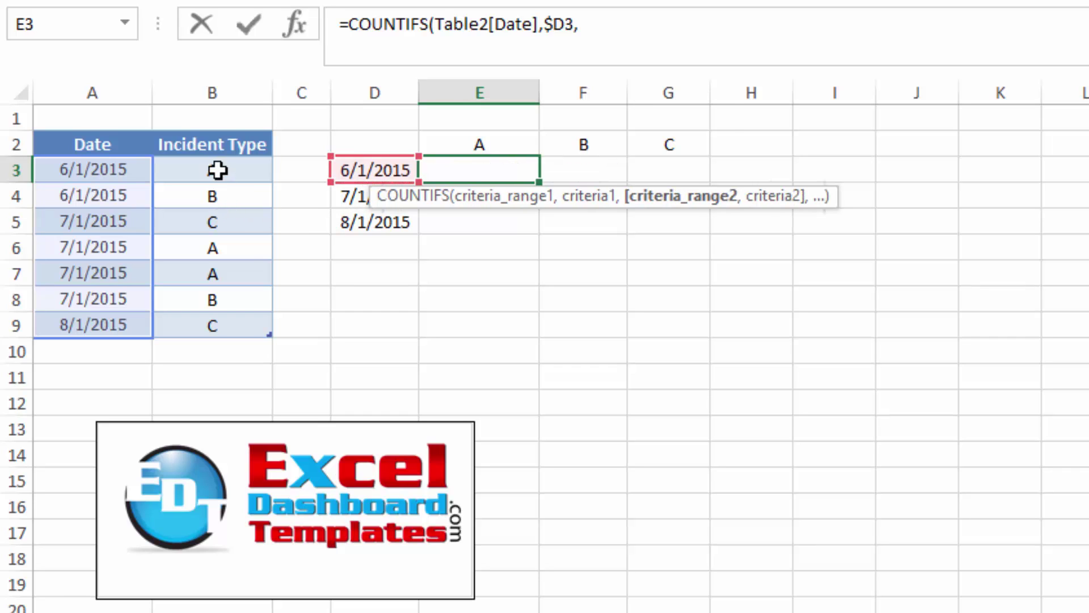
drag(219, 170, 219, 326)
text(,)
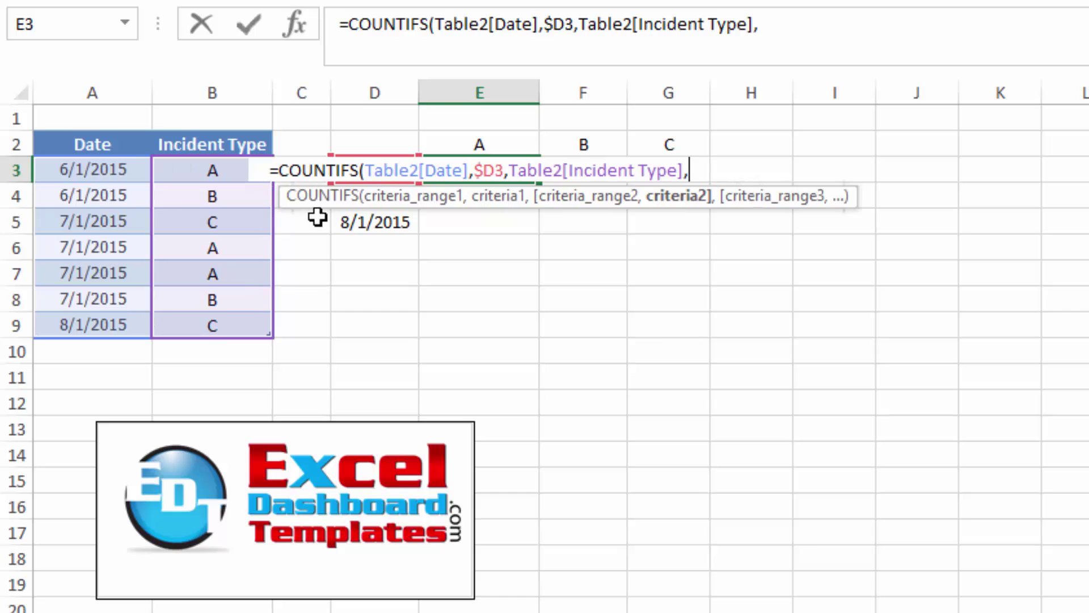
click(485, 146)
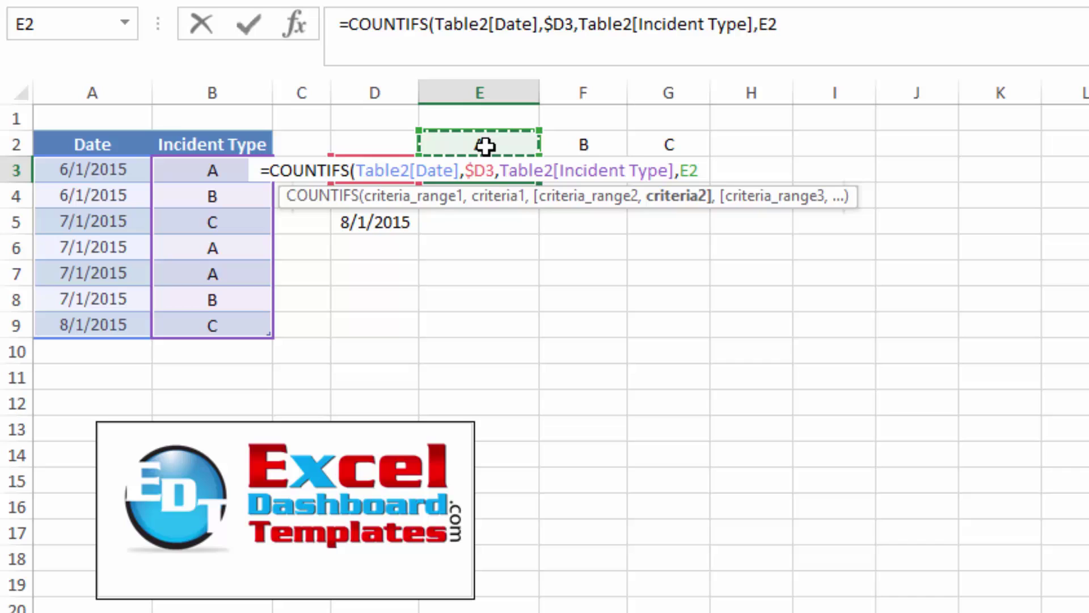
key(F4)
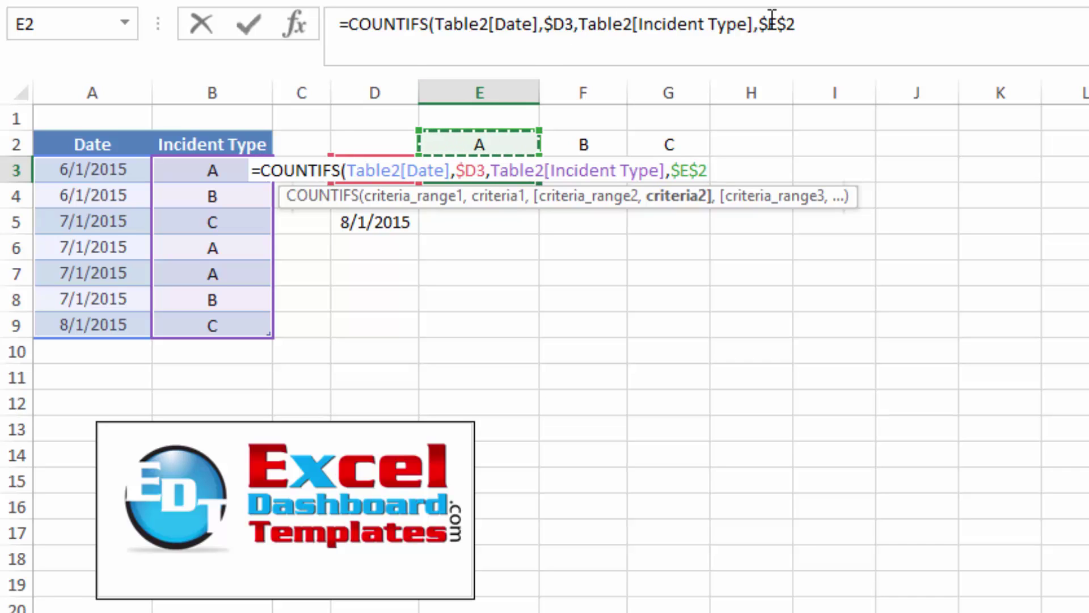
key(F4)
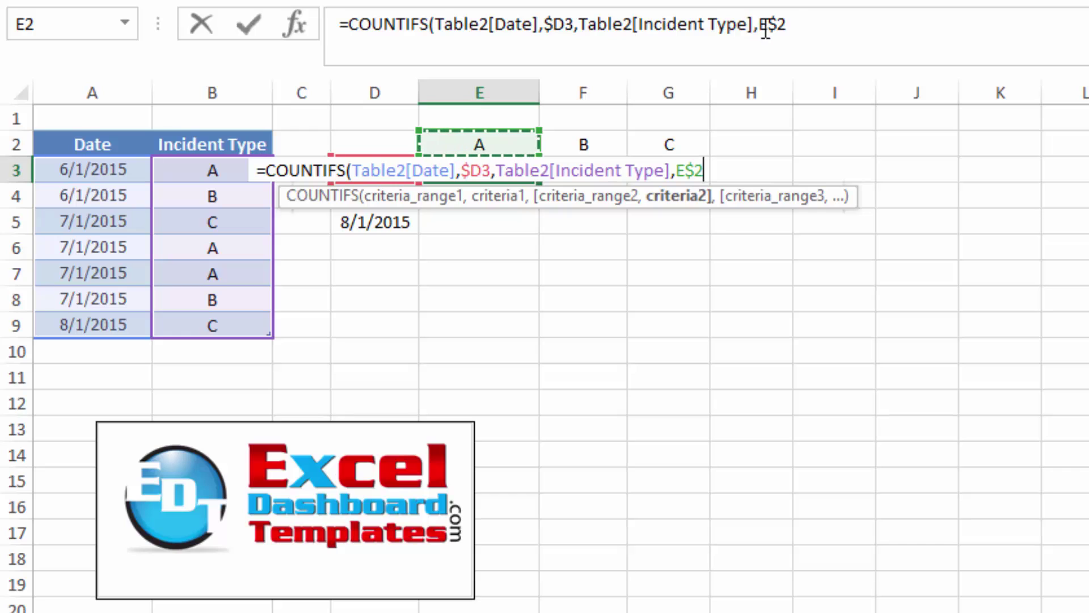
click(804, 28)
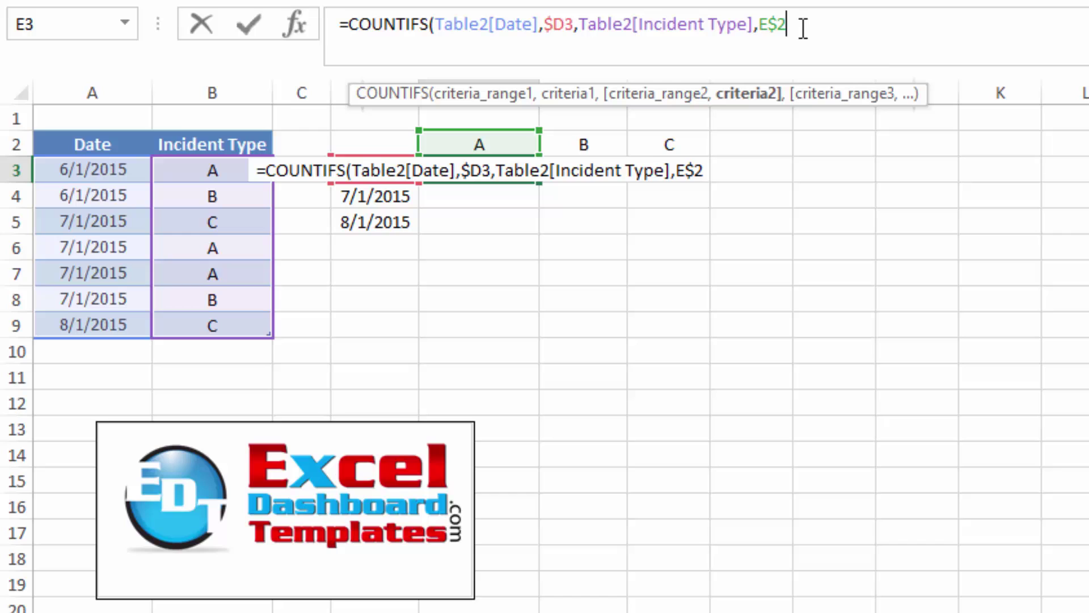
text())
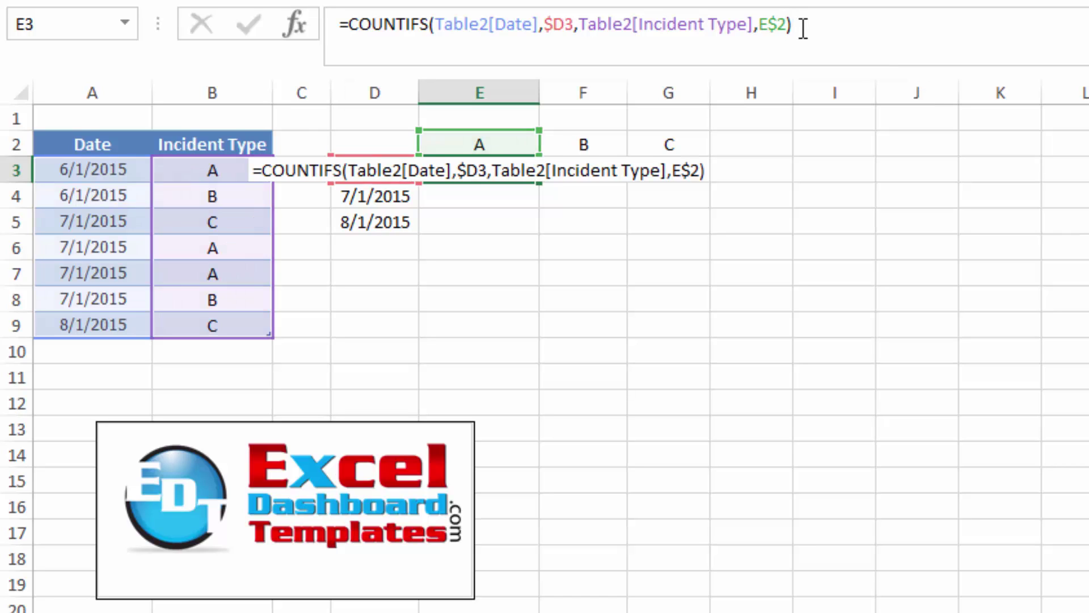
key(Return)
Copy the E3 COUNTIFS formula down to E5, then across to column G.
click(502, 170)
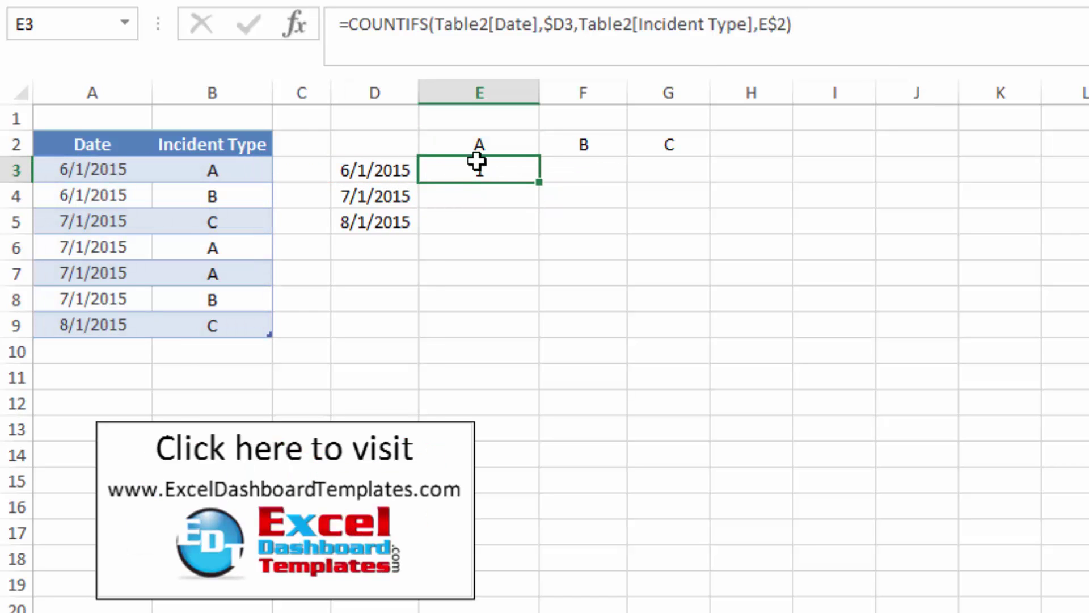
click(70, 170)
click(215, 169)
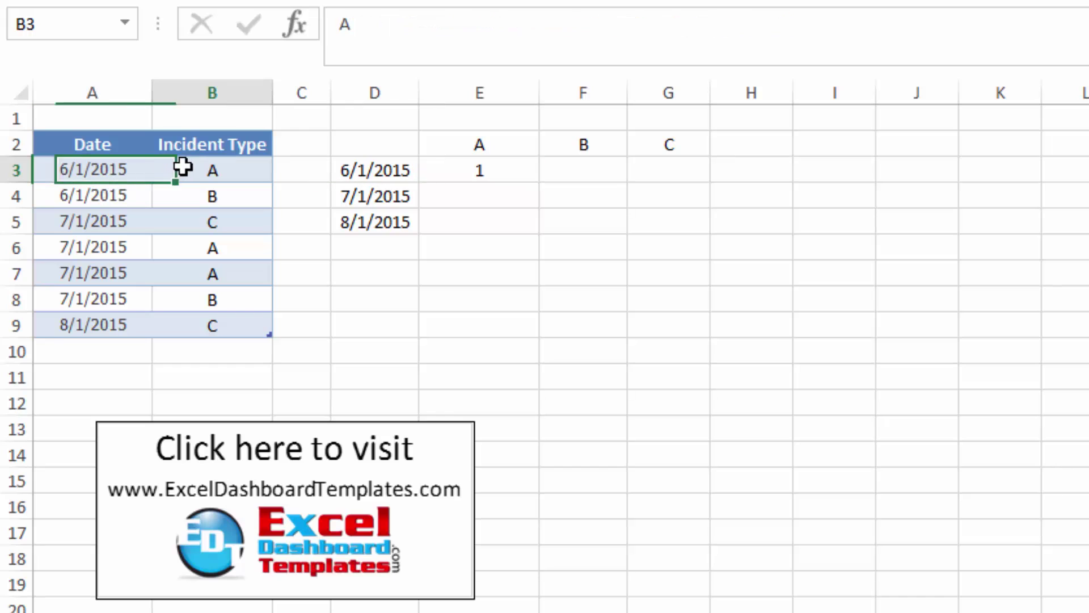
click(457, 169)
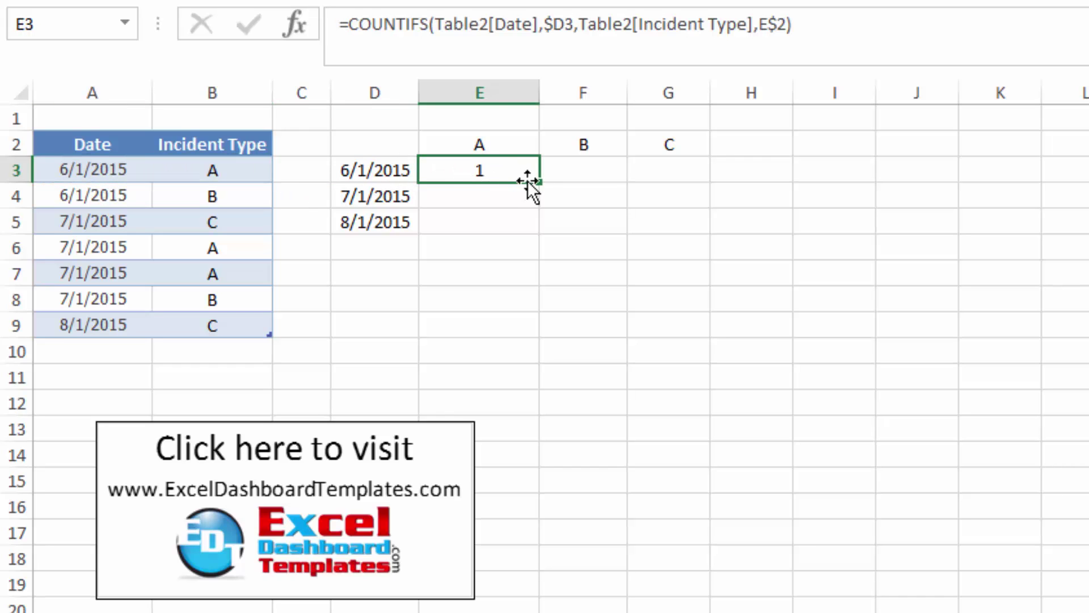
drag(535, 182, 526, 241)
click(504, 194)
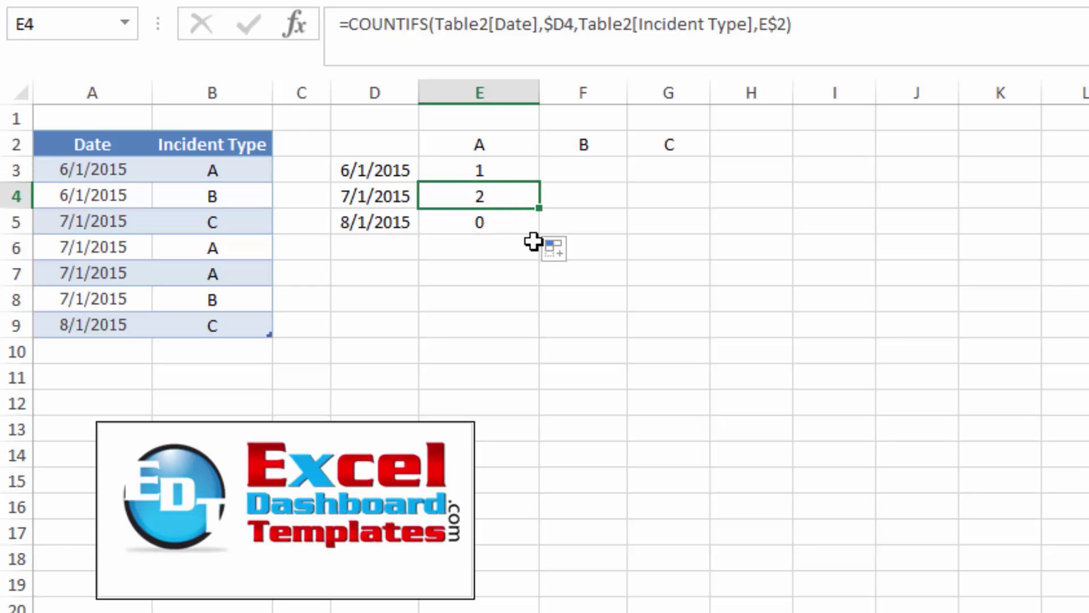
drag(501, 176, 696, 222)
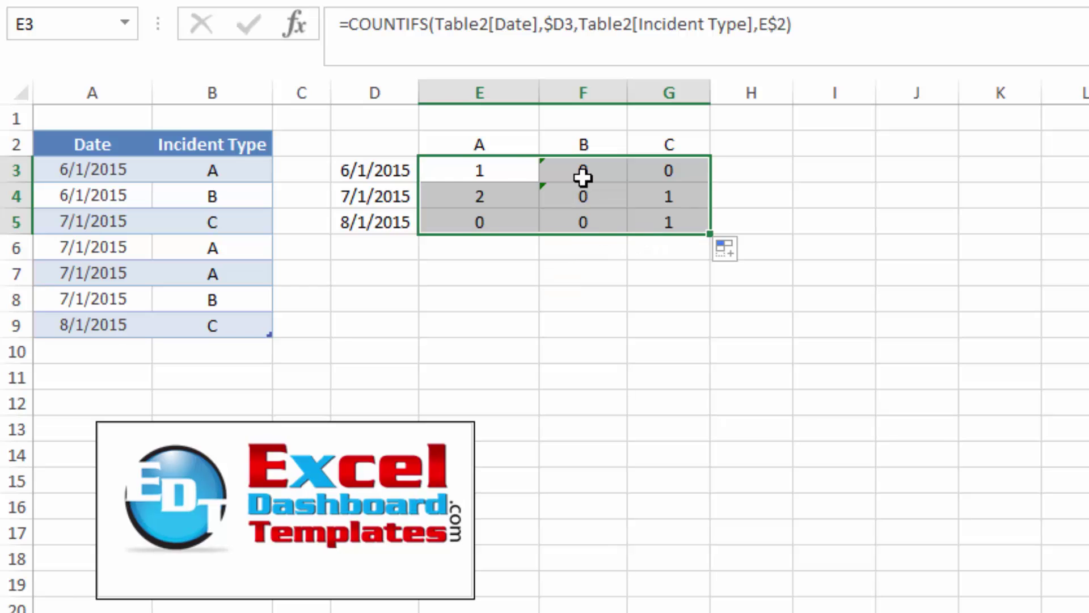
Inspect F3's inconsistent-formula warning and the copied counts under types B and C.
click(584, 176)
click(561, 242)
click(555, 170)
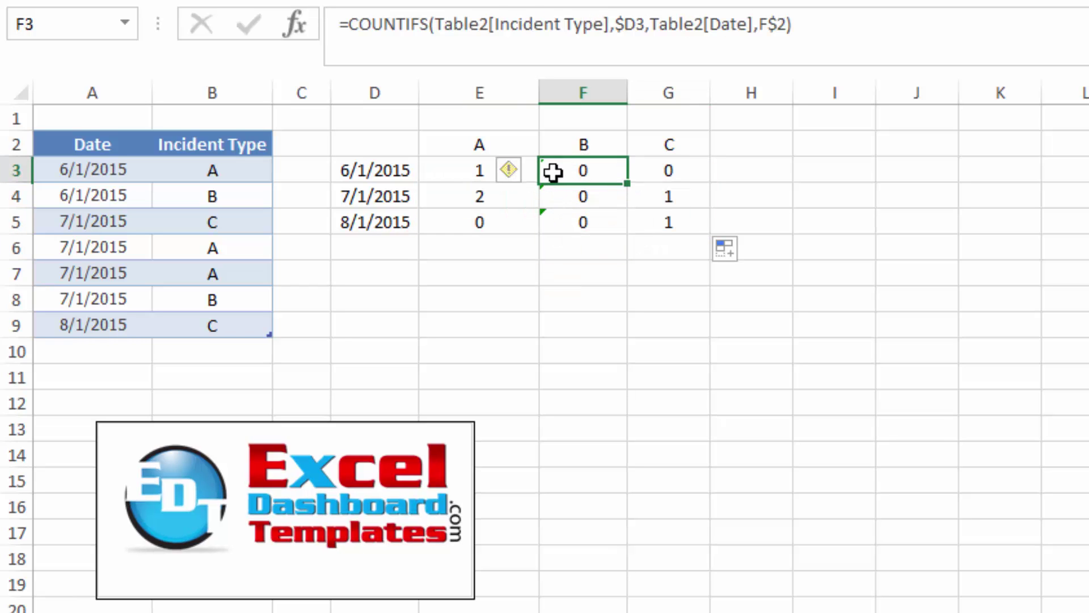
click(528, 172)
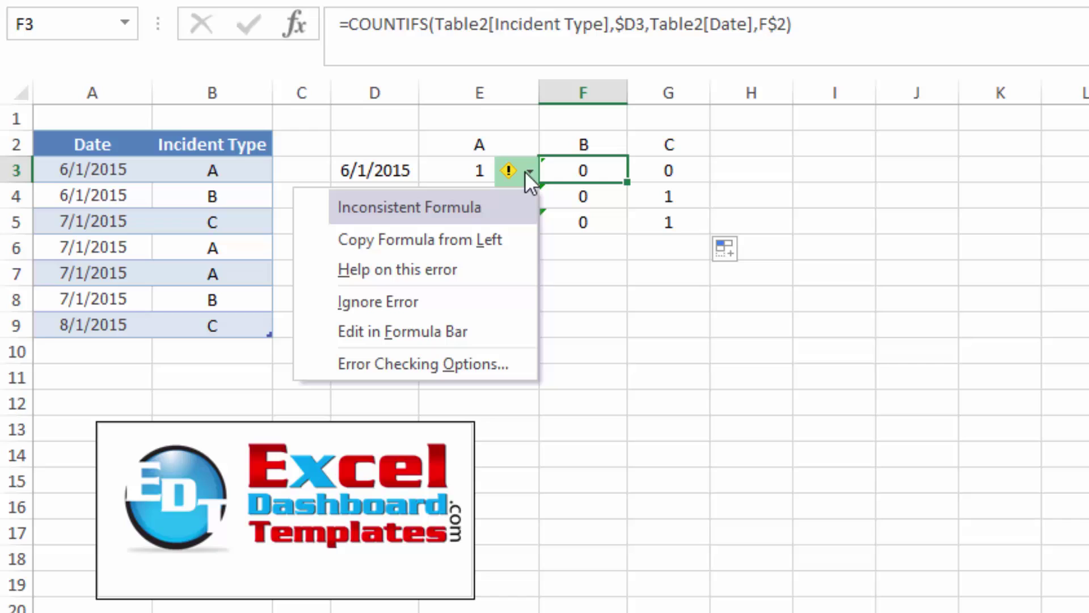
click(655, 266)
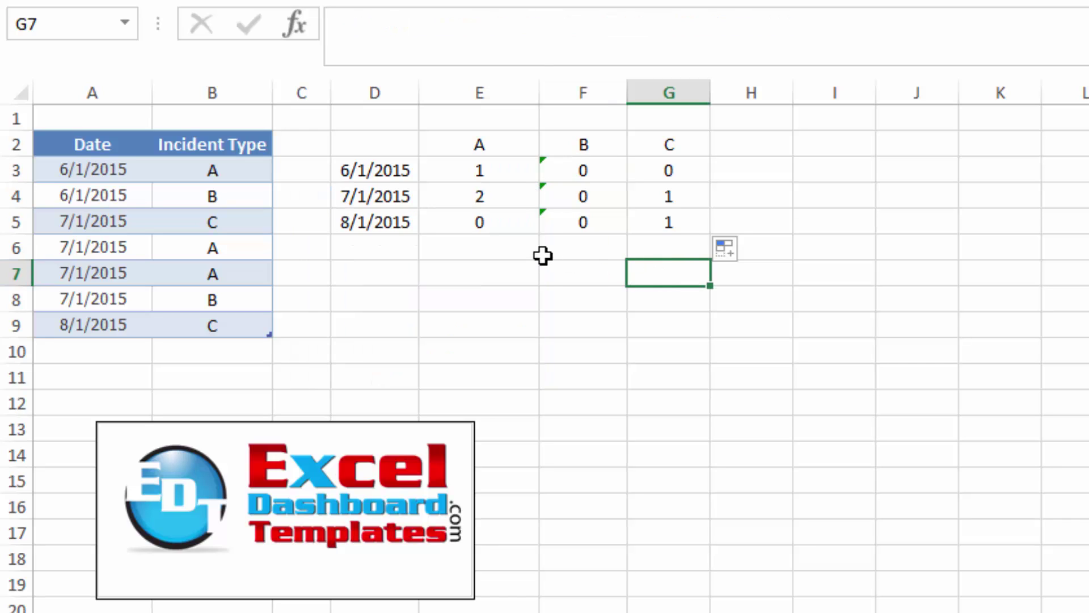
click(608, 169)
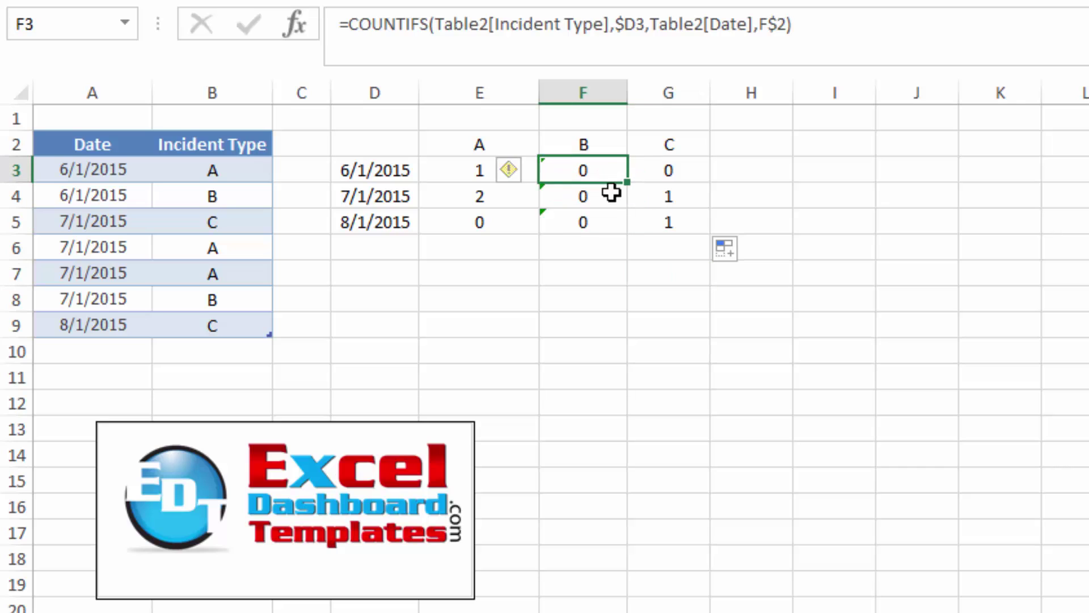
drag(664, 177, 663, 216)
drag(557, 177, 589, 223)
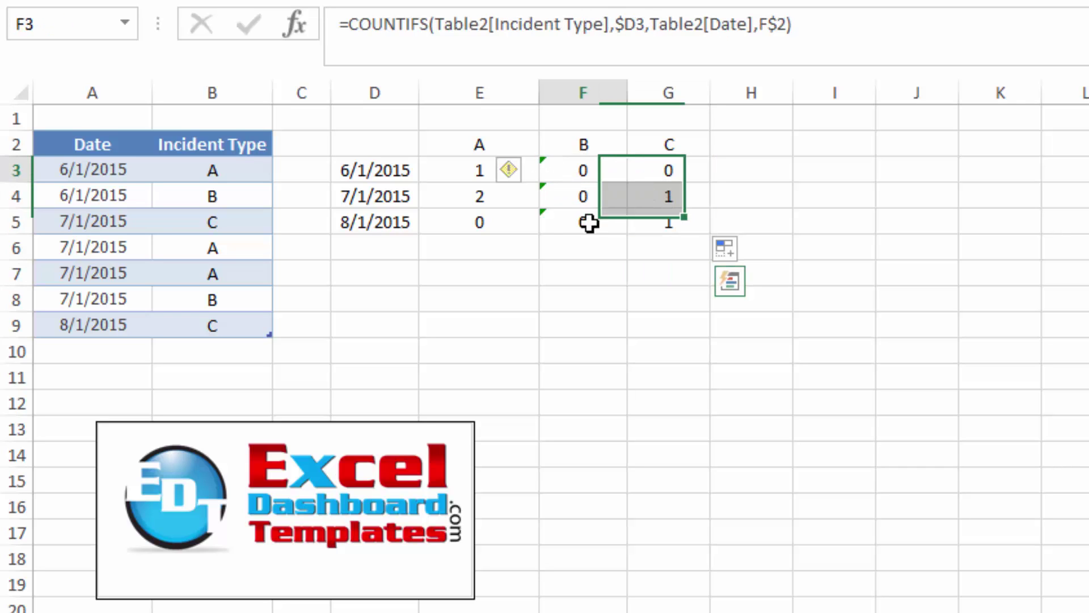
Compare the range arguments of the E3, F3 and G3 formulas, leaving them unchanged.
click(462, 165)
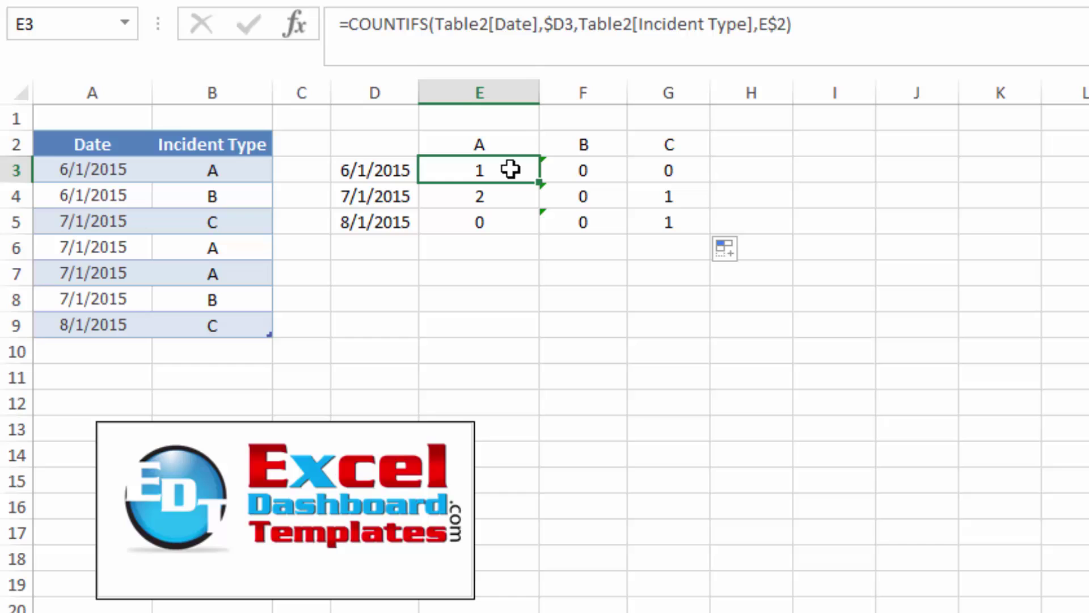
click(507, 24)
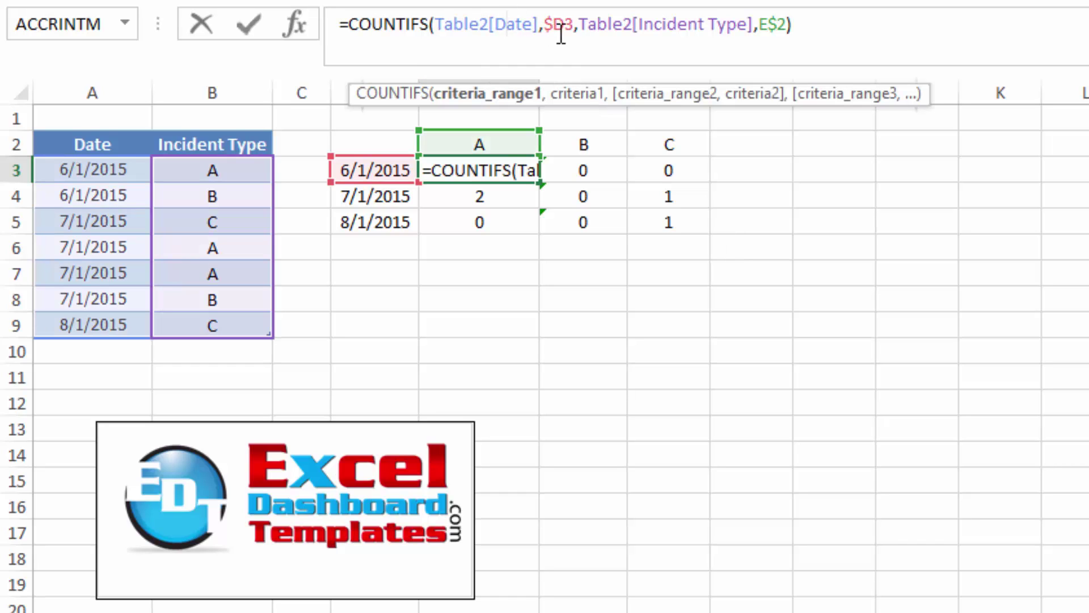
click(671, 24)
key(ctrl+Return)
click(622, 165)
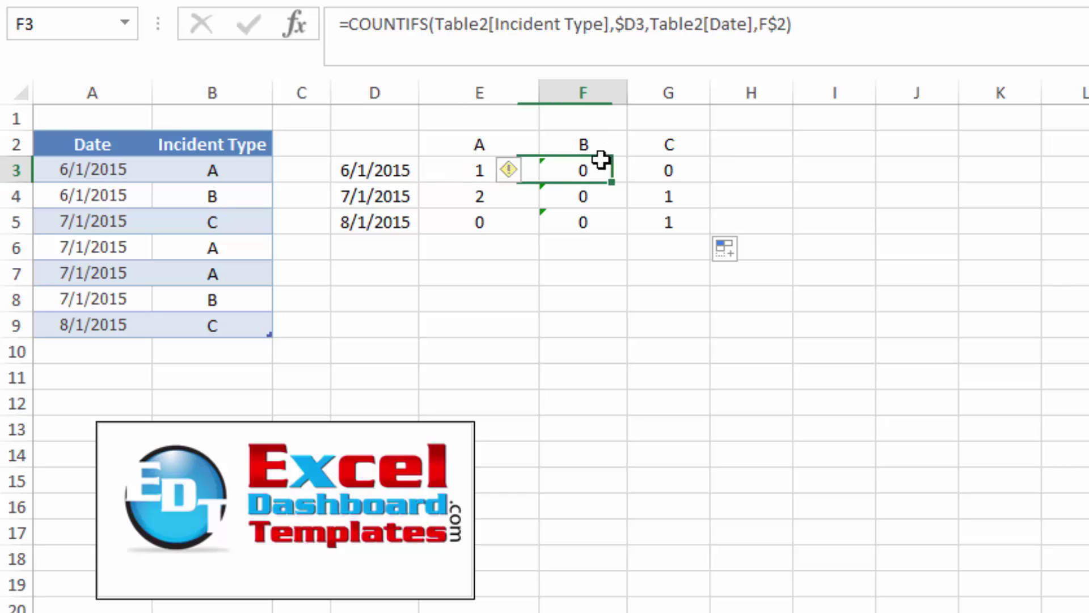
click(533, 27)
click(711, 27)
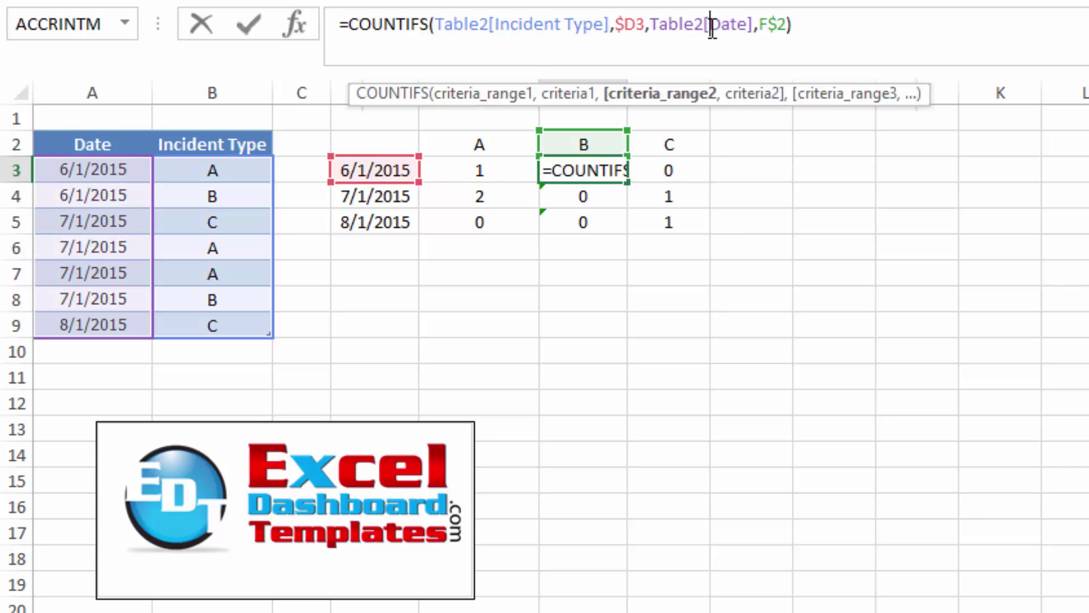
key(ctrl+Return)
click(674, 170)
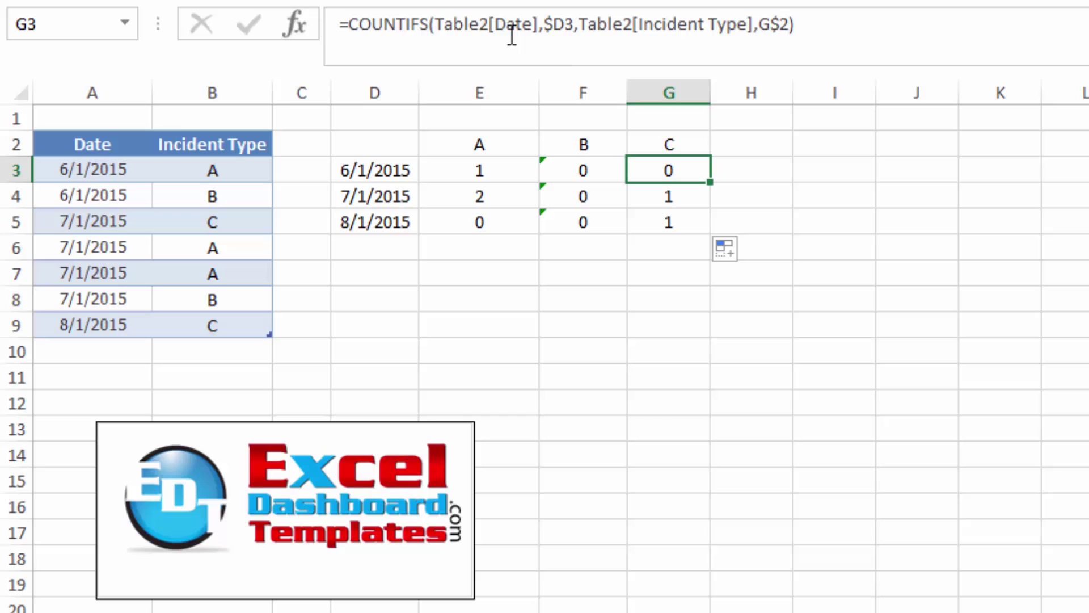
click(675, 25)
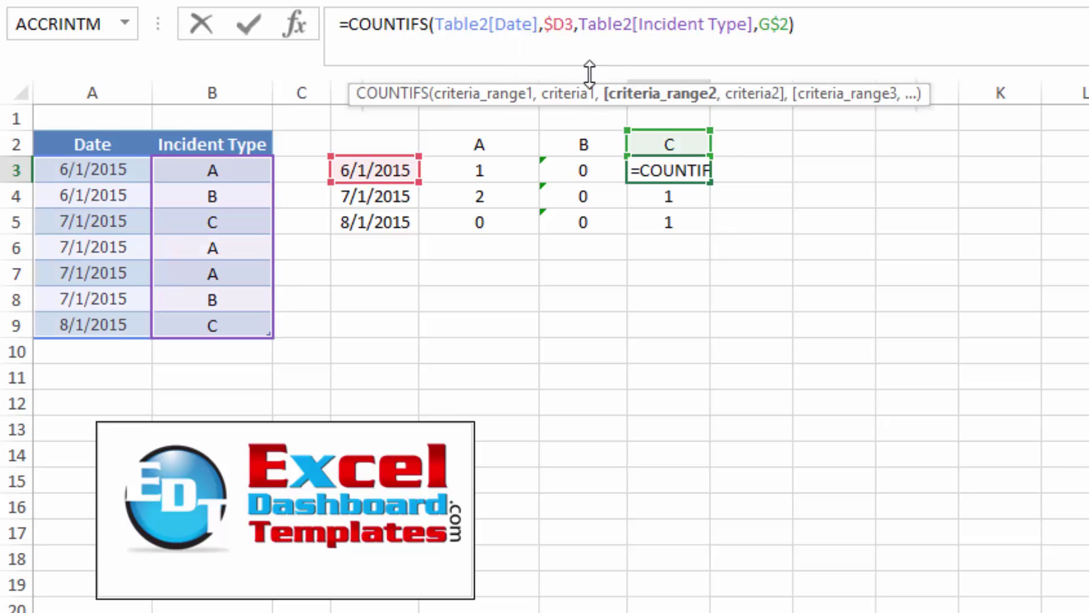
key(Escape)
click(502, 169)
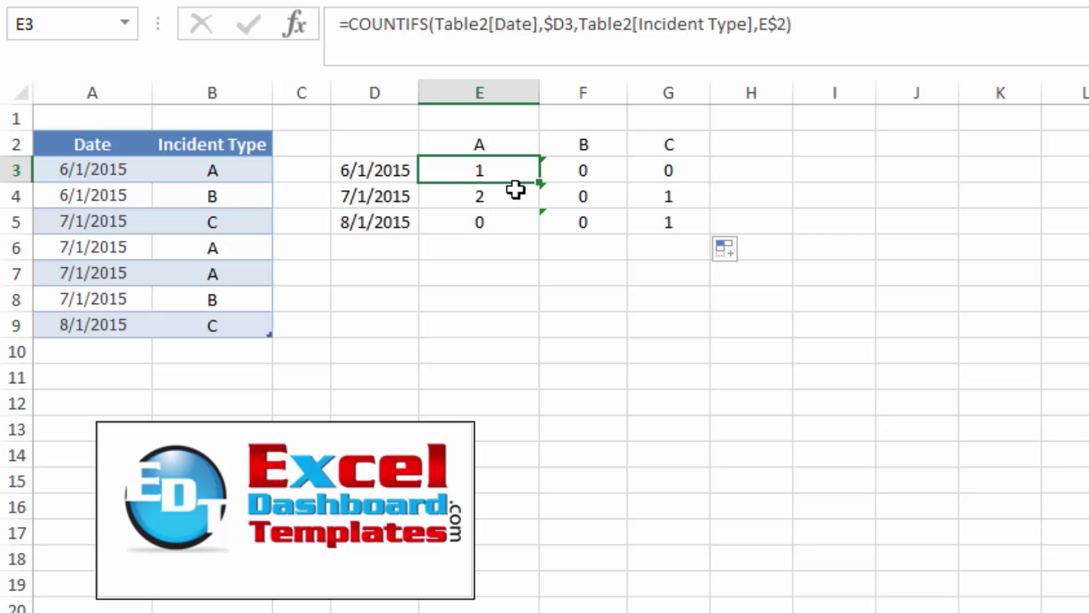
Check E3 and F3 formulas against the first Date and Incident Type values in the table.
click(121, 170)
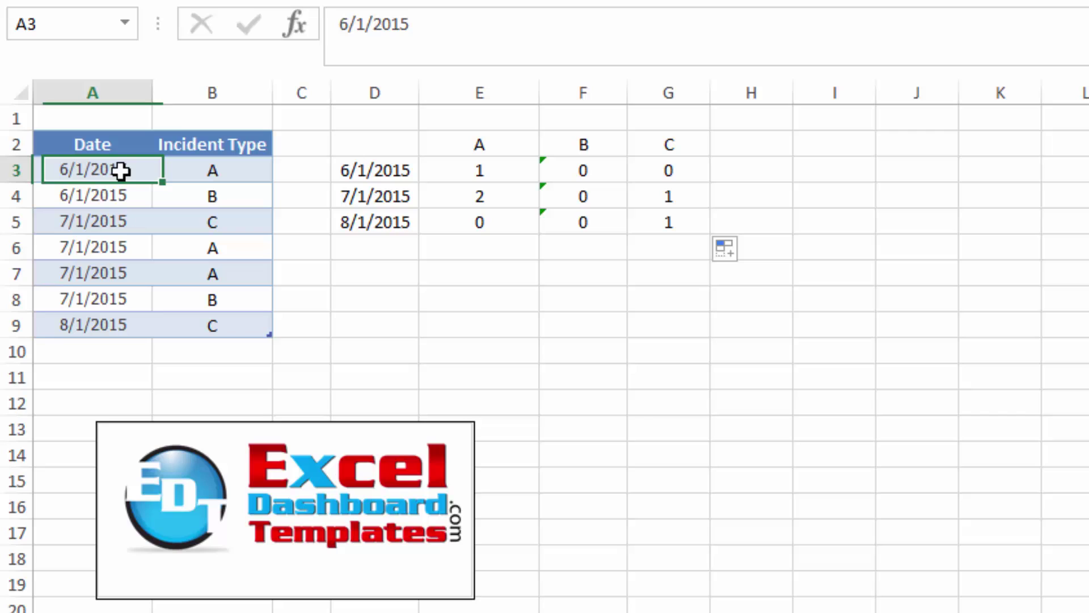
click(243, 173)
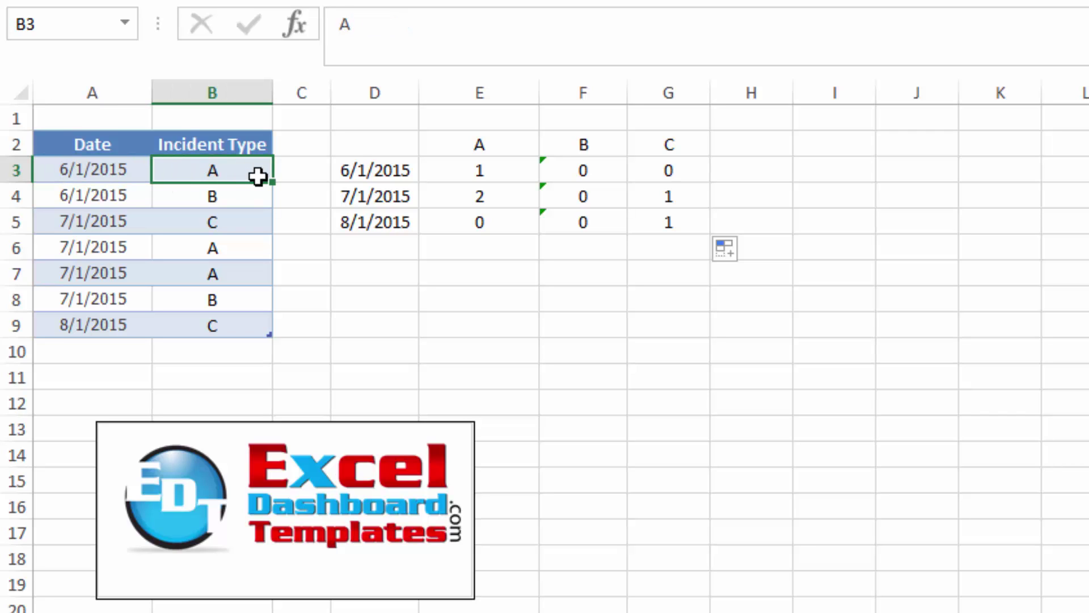
click(587, 166)
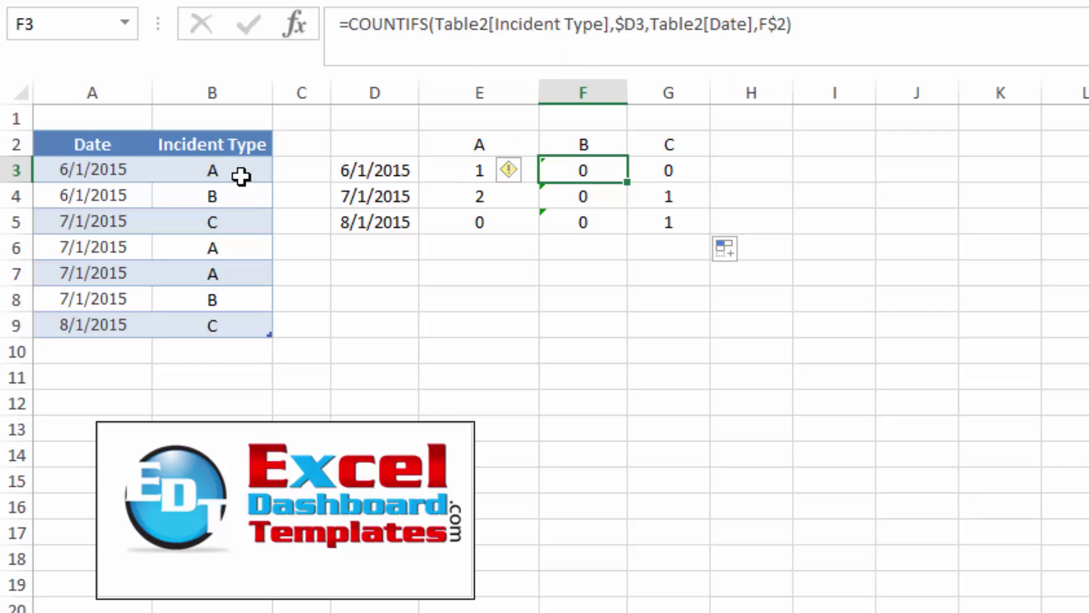
click(86, 172)
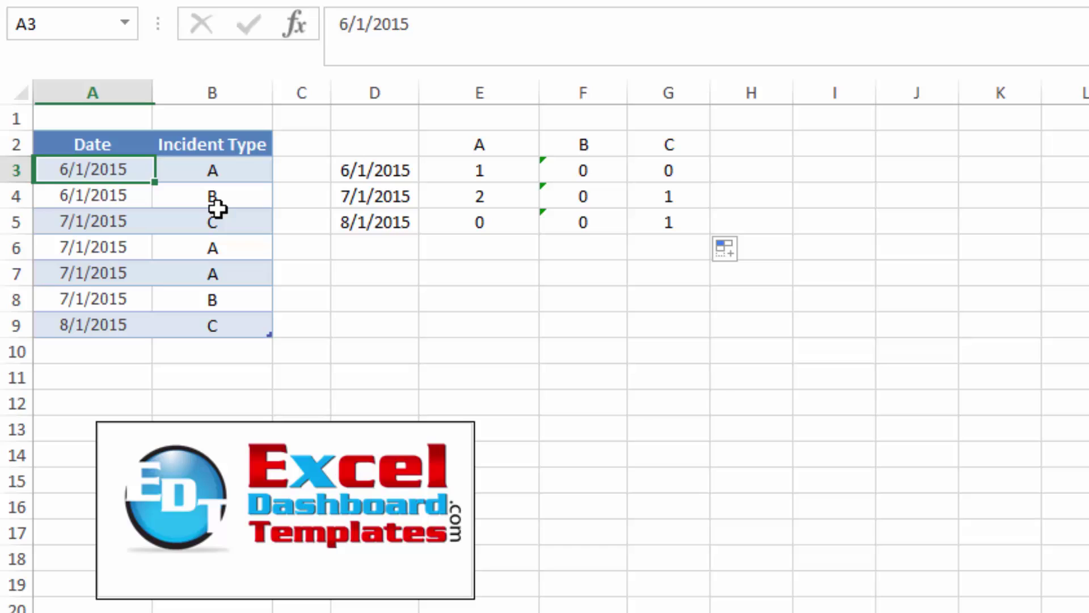
click(486, 185)
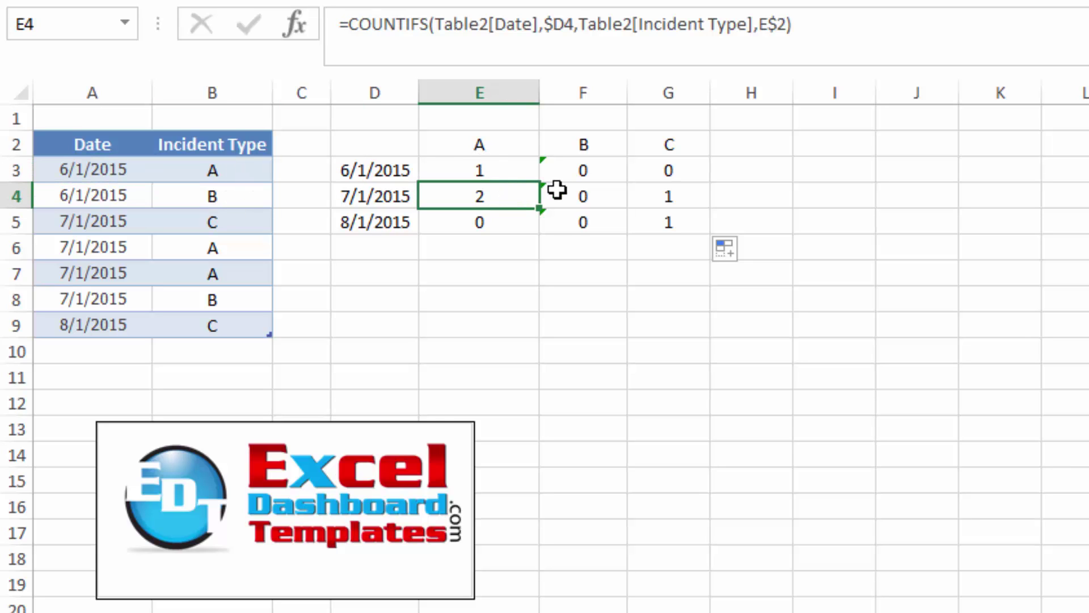
key(Up)
Clear the copied counts from F3:G5 and E4:E5, keeping only E3.
click(556, 191)
key(Up)
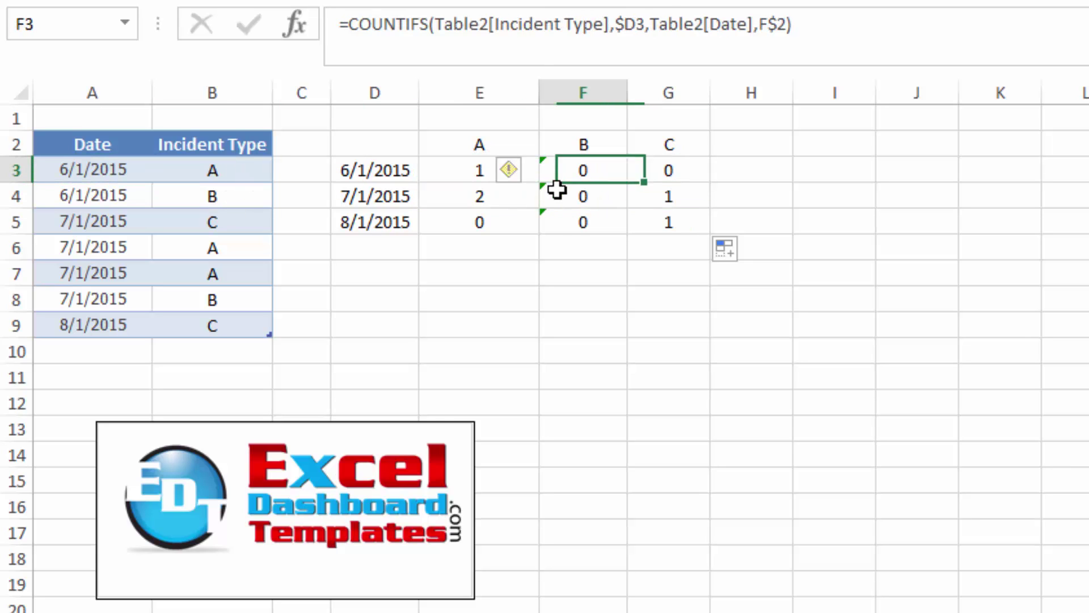
key(shift+Right)
key(shift+Down)
key(shift+Down)
key(Delete)
key(Left)
key(Down)
key(shift+Down)
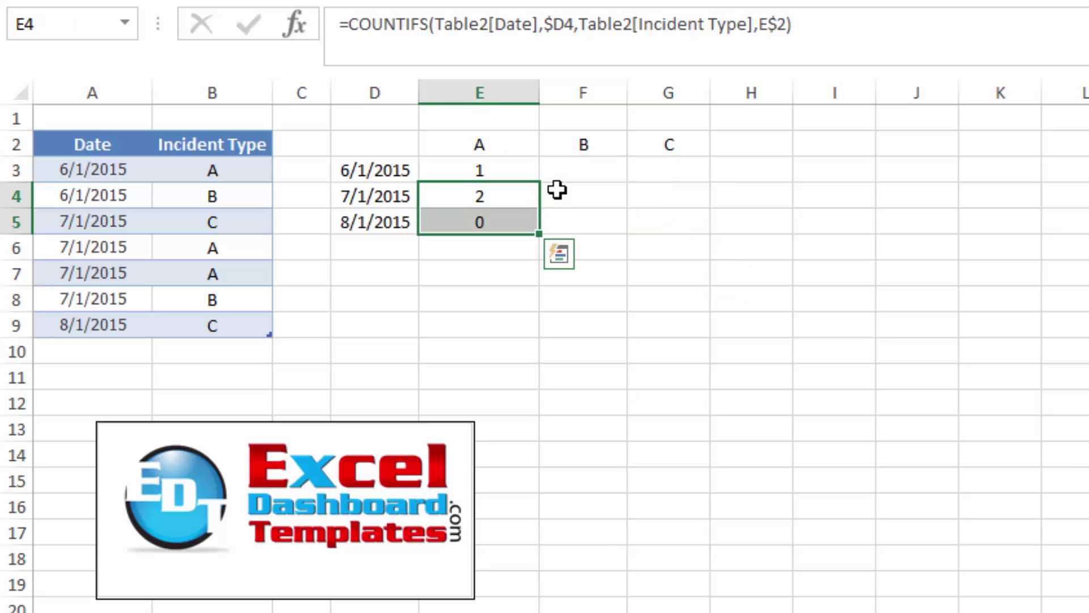
key(Return)
Fill E3's formula across to G3, then undo the fill.
click(559, 190)
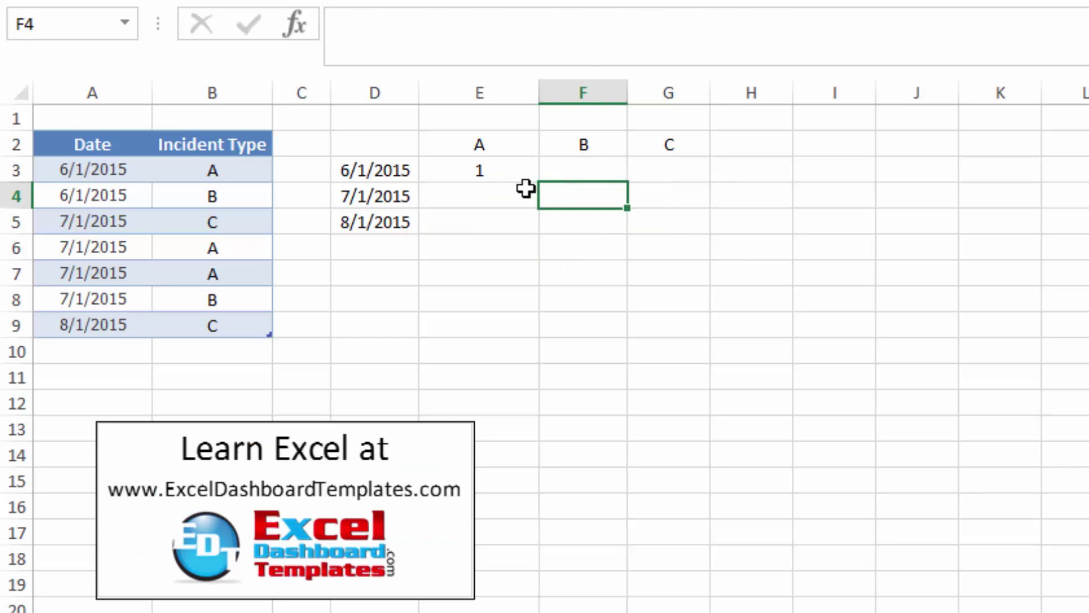
click(515, 183)
click(509, 173)
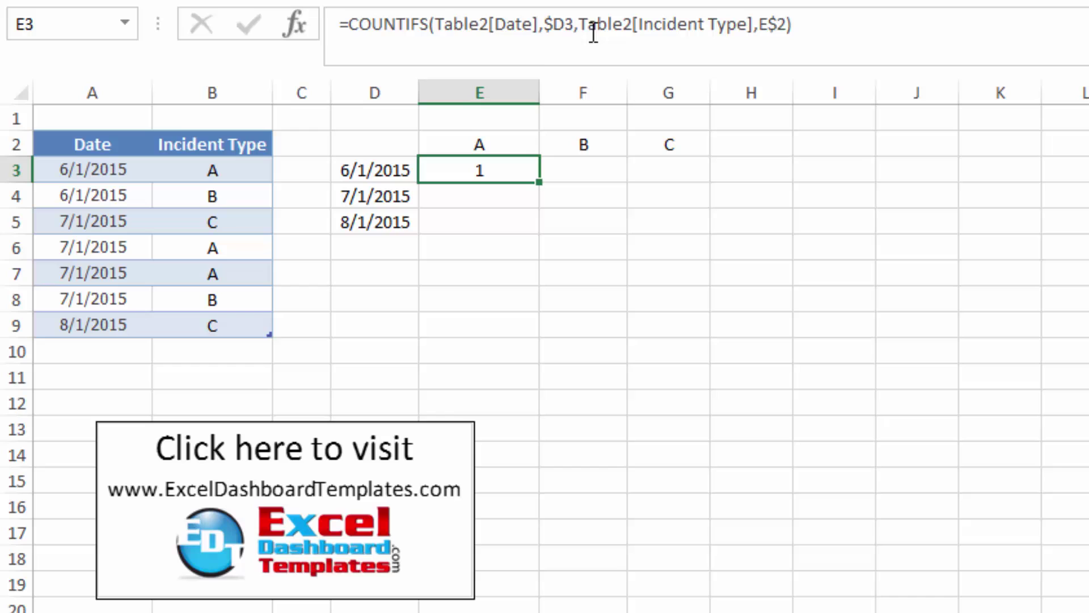
drag(541, 183, 715, 204)
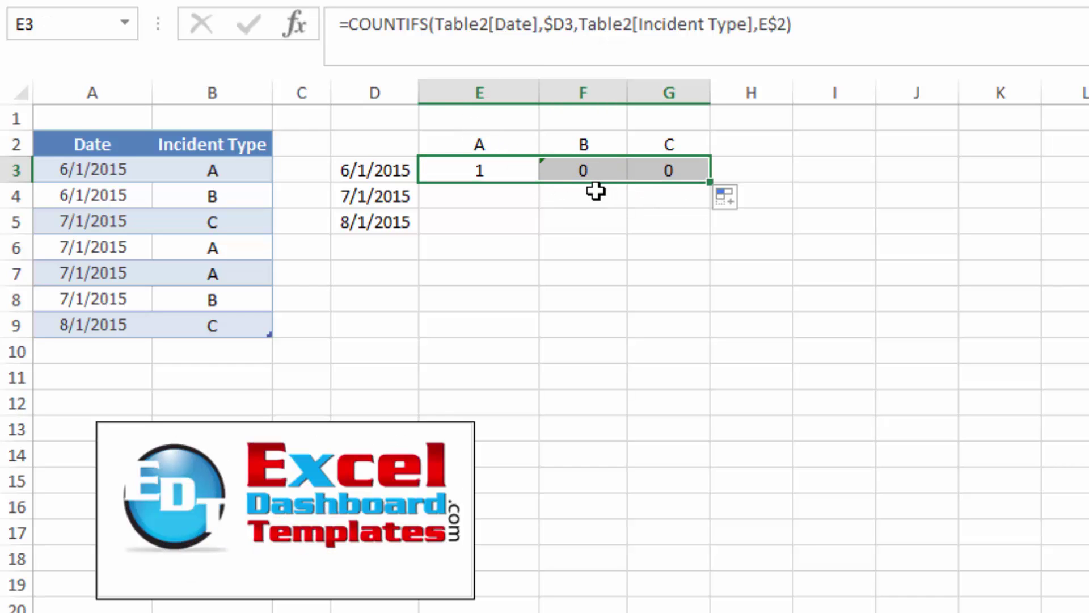
key(ctrl+z)
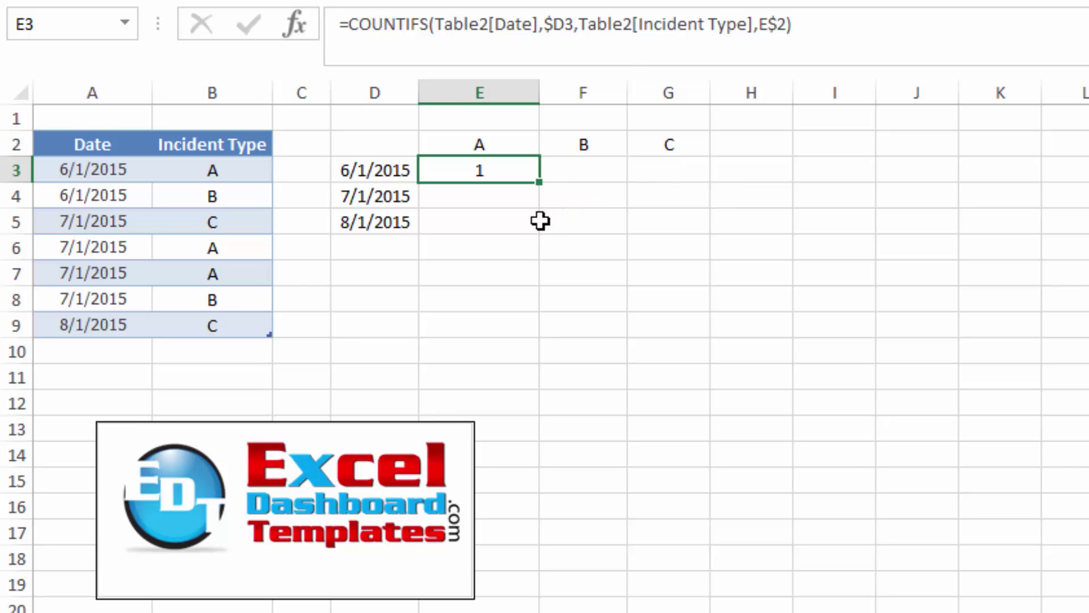
Copy E3 and paste its formula over the whole E3:G5 grid.
click(536, 222)
click(503, 169)
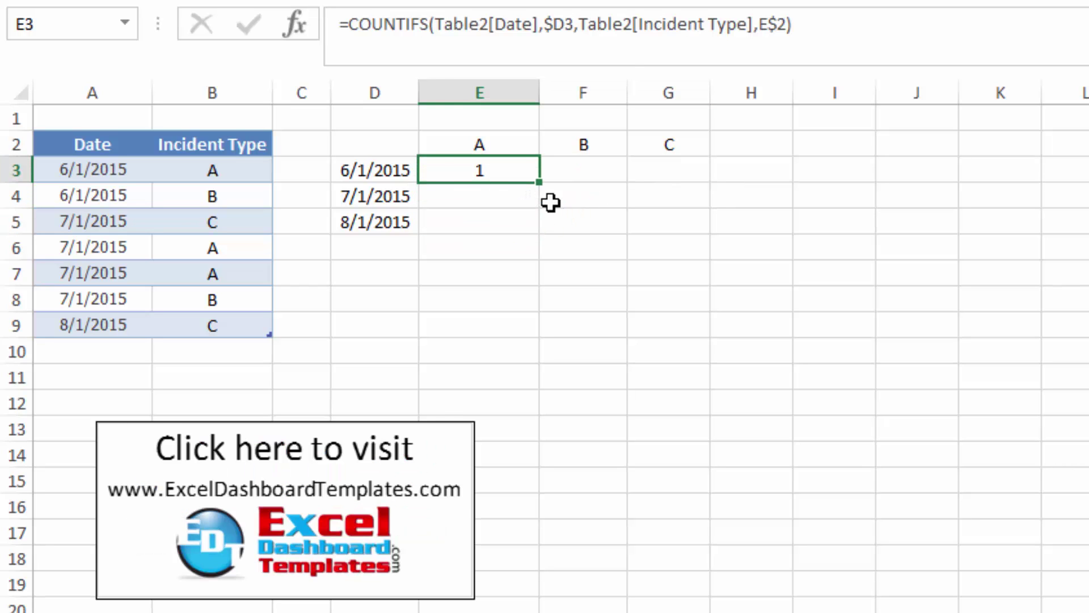
key(ctrl+c)
key(shift+Down)
key(shift+Right)
key(shift+Down)
key(shift+Right)
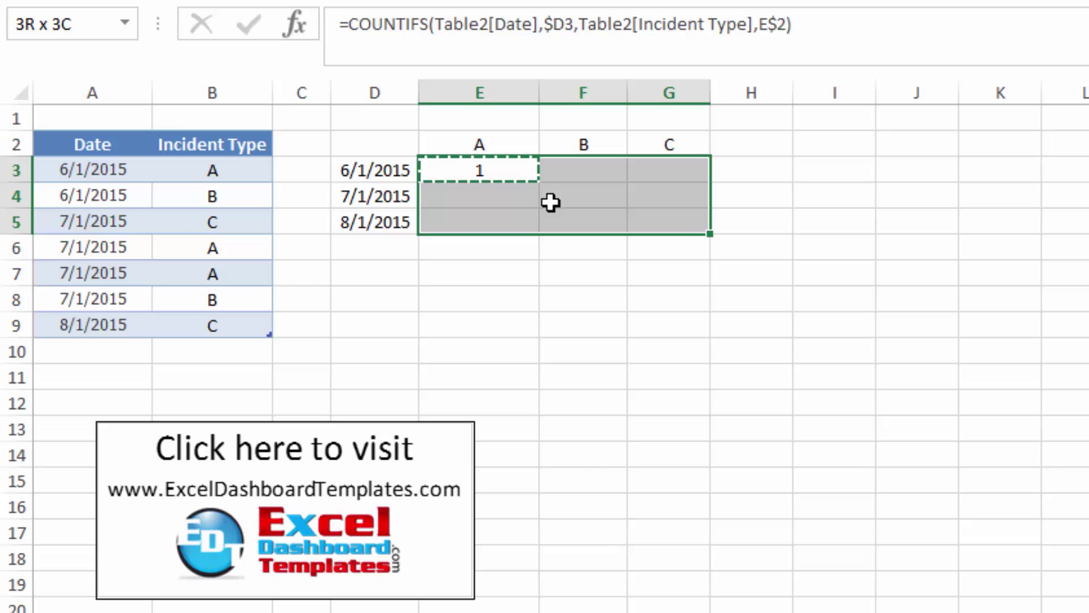
key(Return)
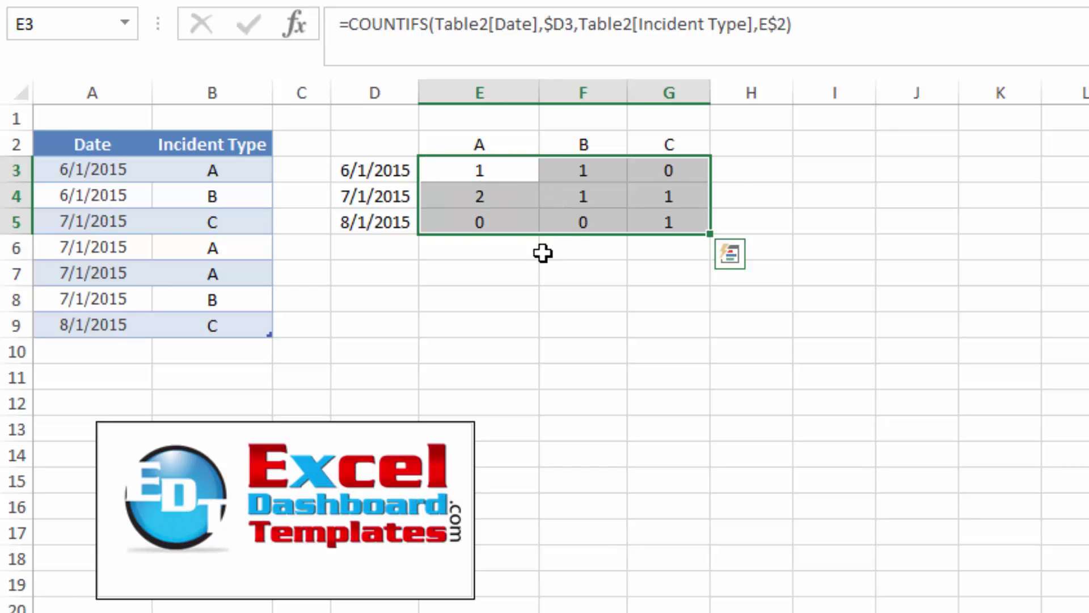
click(543, 253)
Check the Incident Type reference in the pasted F3 formula without changing it.
click(574, 164)
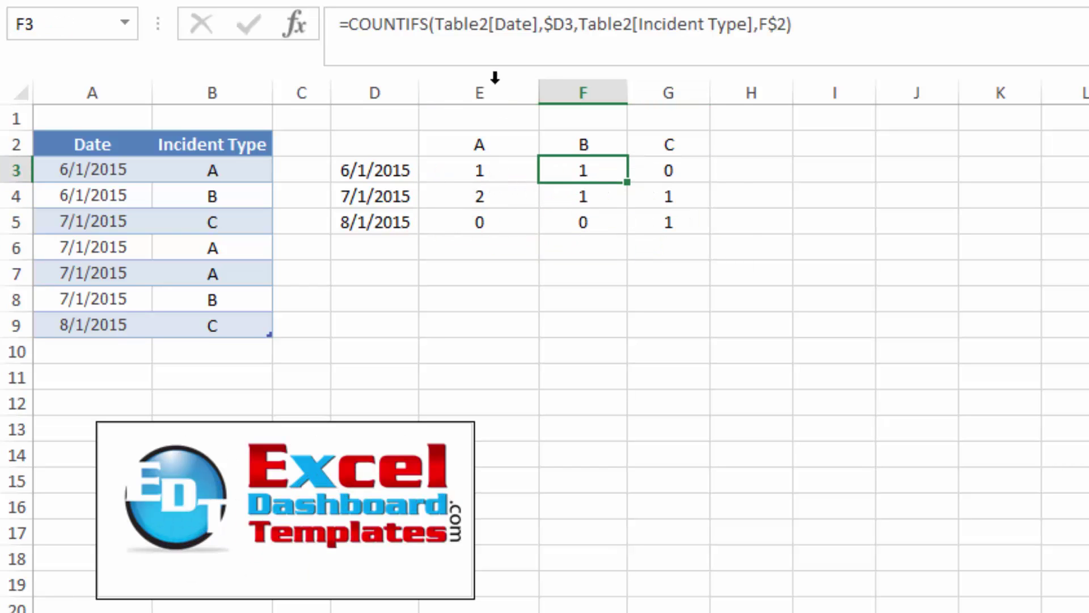
click(507, 24)
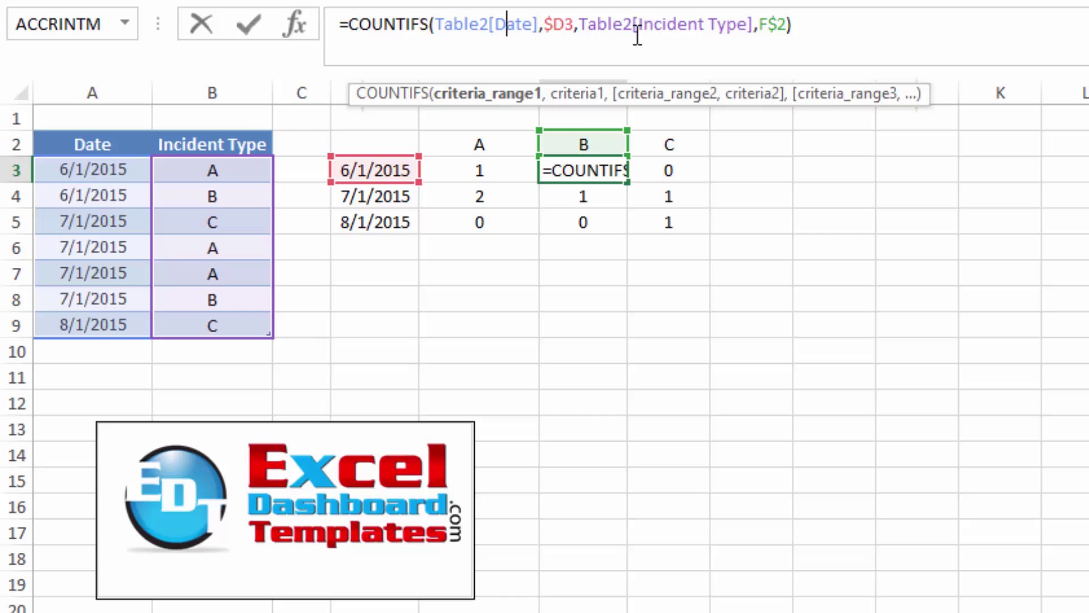
click(674, 28)
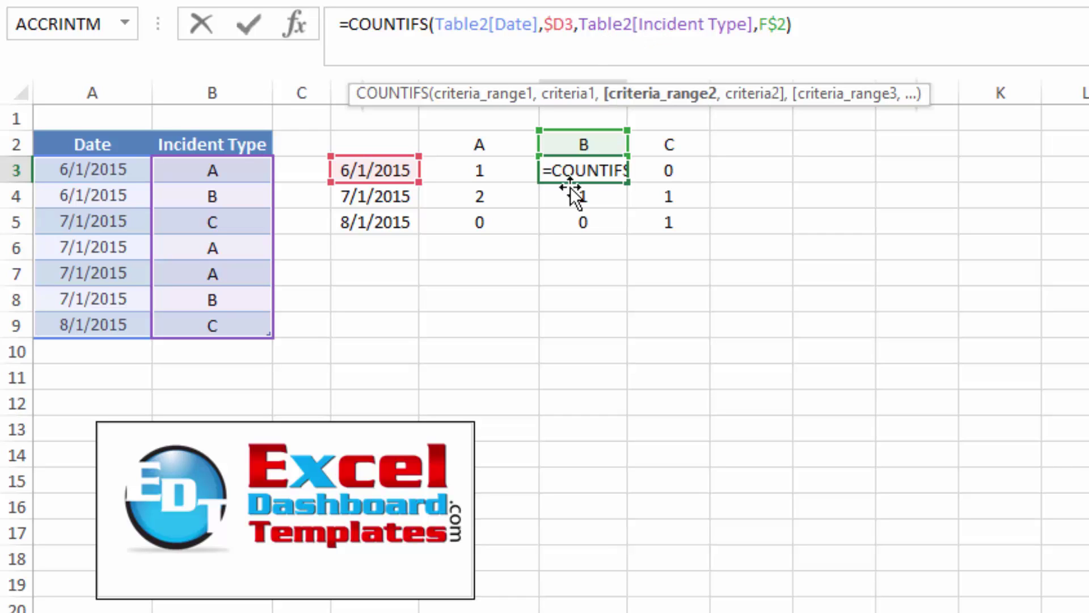
key(Escape)
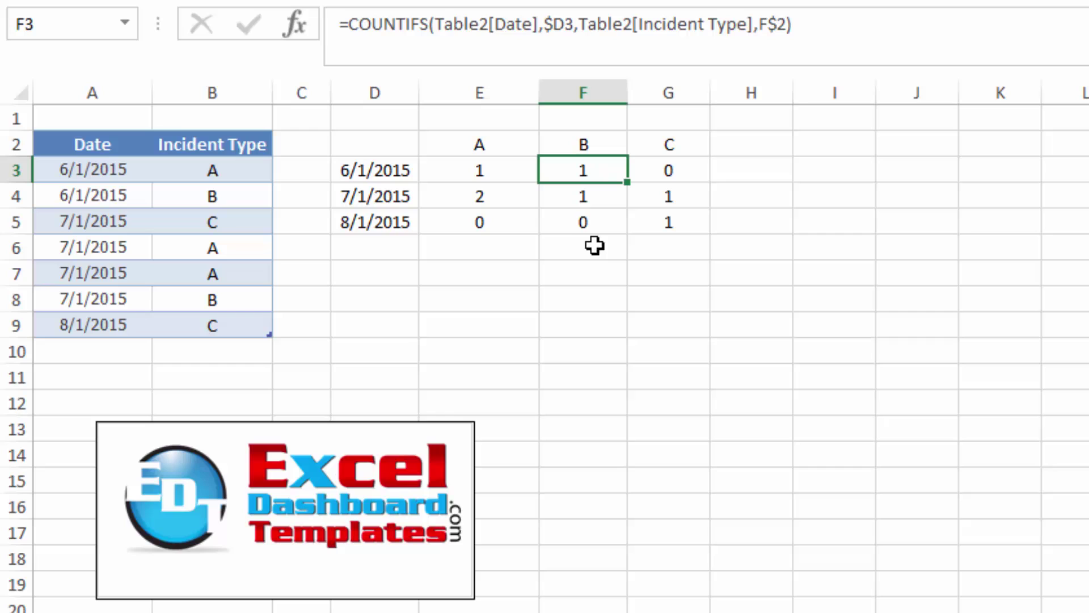
Empty the other grid cells, leaving the COUNTIFS formula only in E3.
key(Left)
key(ctrl+c)
key(shift+Right)
key(shift+Right)
key(shift+Down)
key(shift+Down)
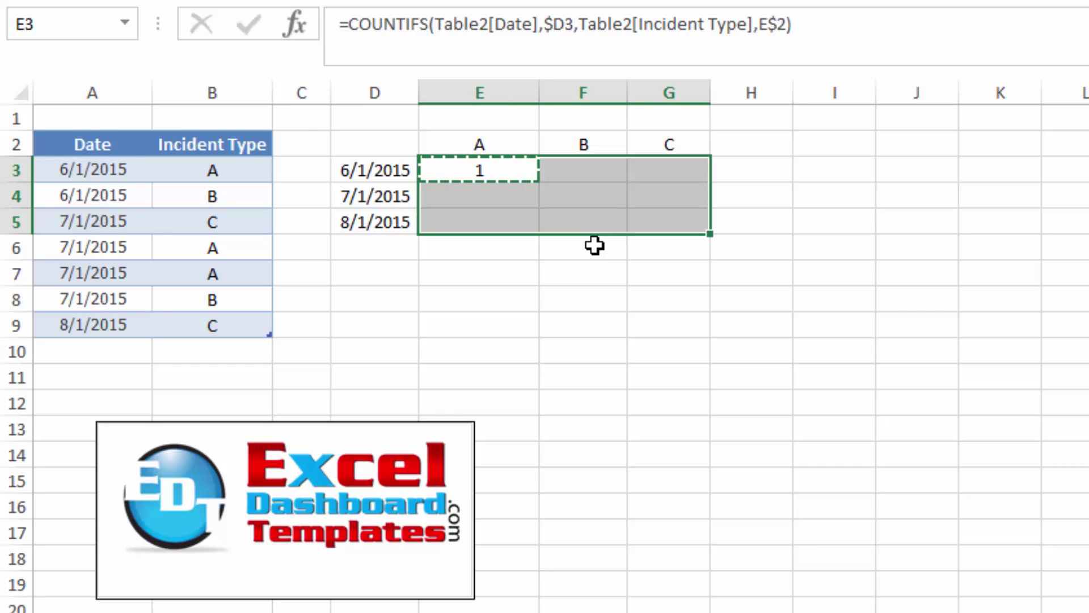
click(500, 173)
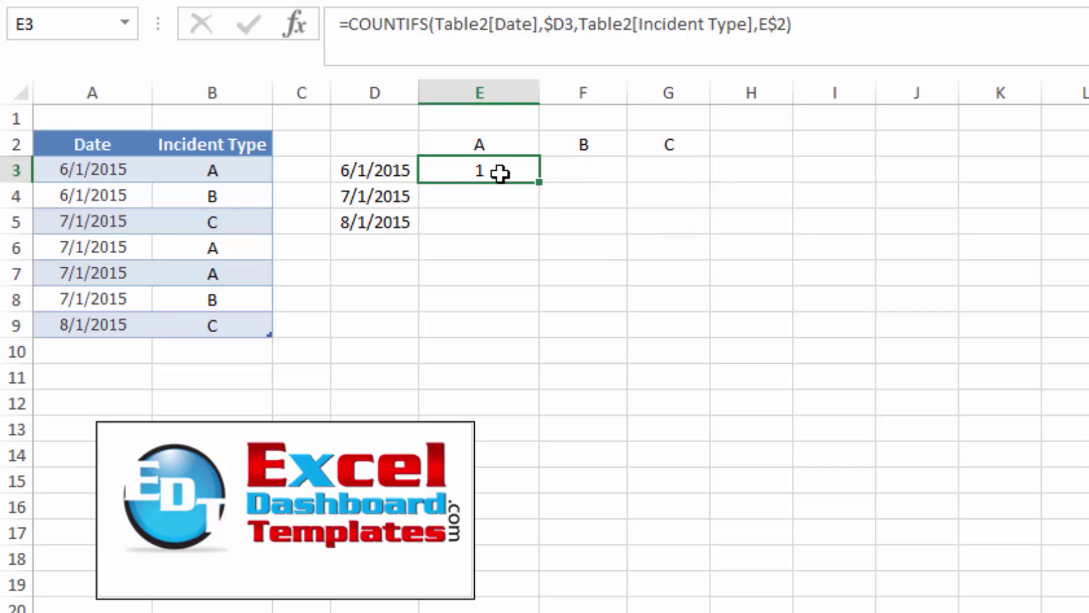
Change E3's first range to Table2[[Date]:[Date]] in the formula bar.
click(496, 26)
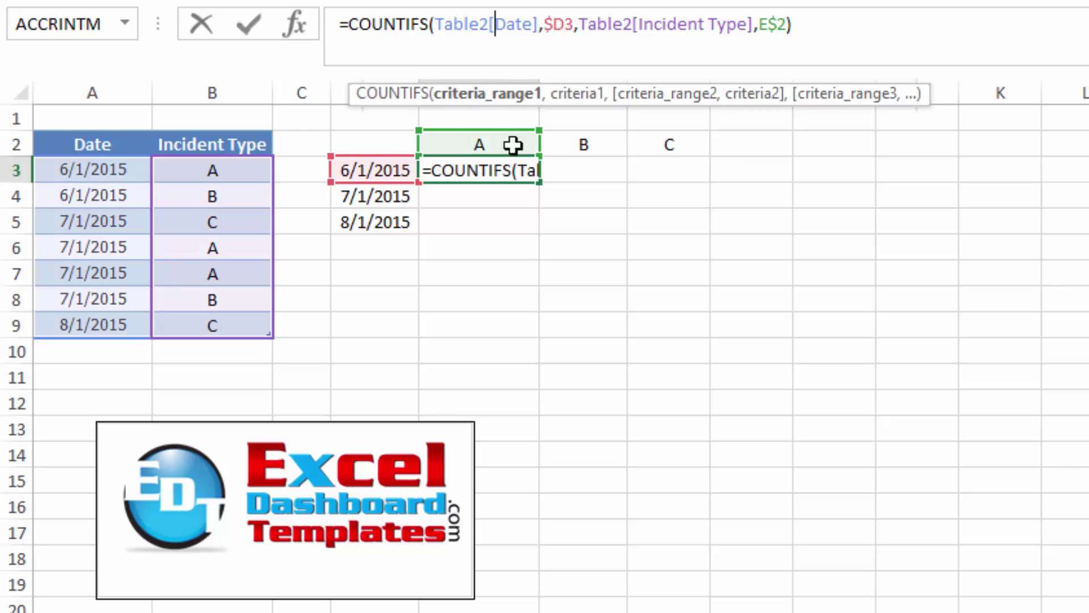
drag(502, 26, 531, 17)
double_click(499, 26)
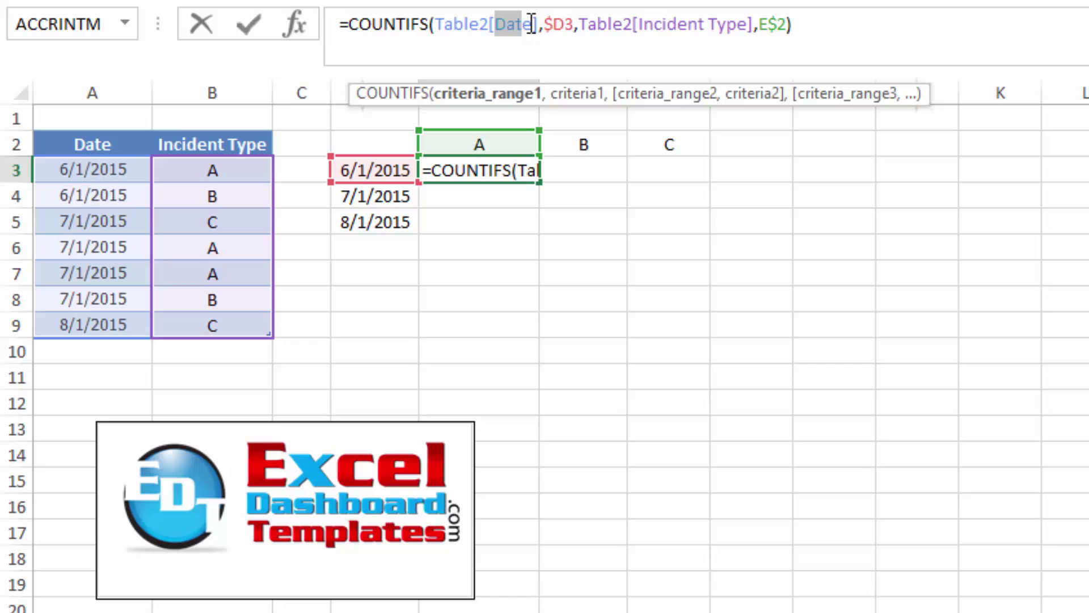
click(490, 26)
text([)
click(546, 41)
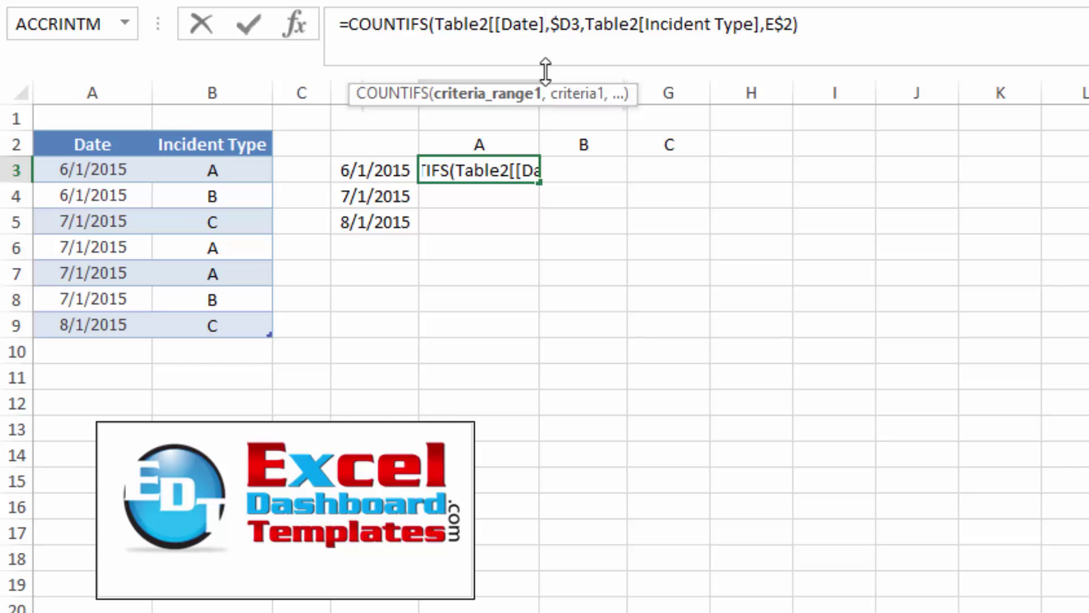
text(:)
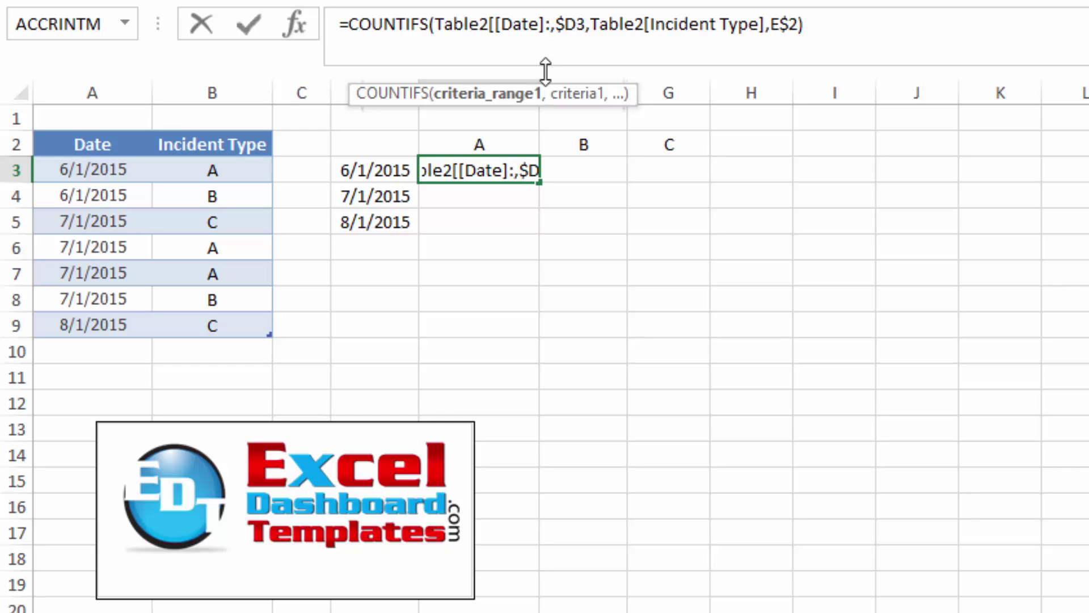
text({)
key(BackSpace)
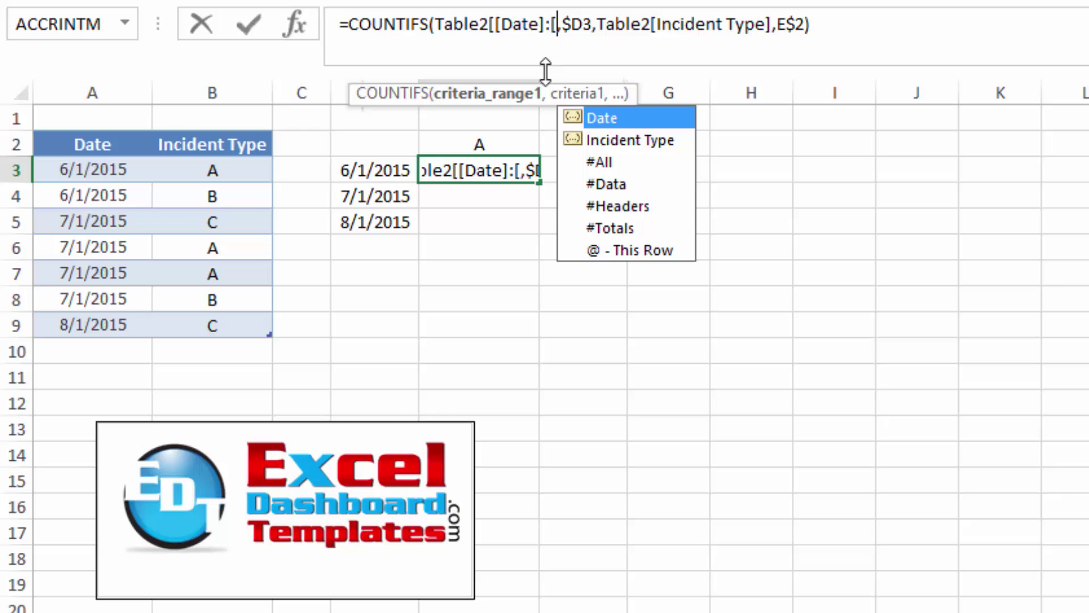
double_click(587, 113)
text(])
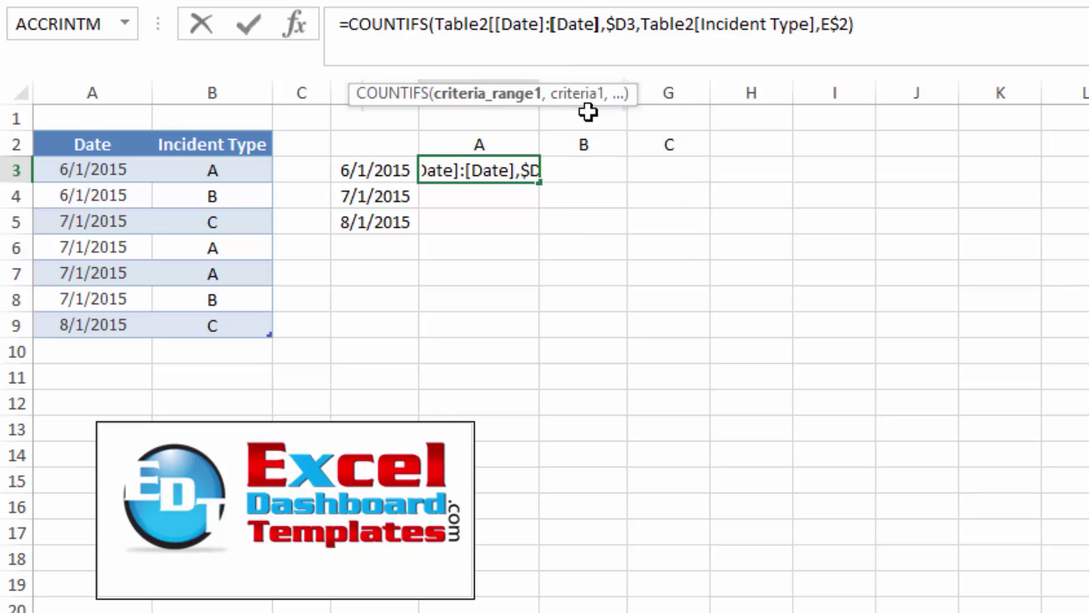
text(])
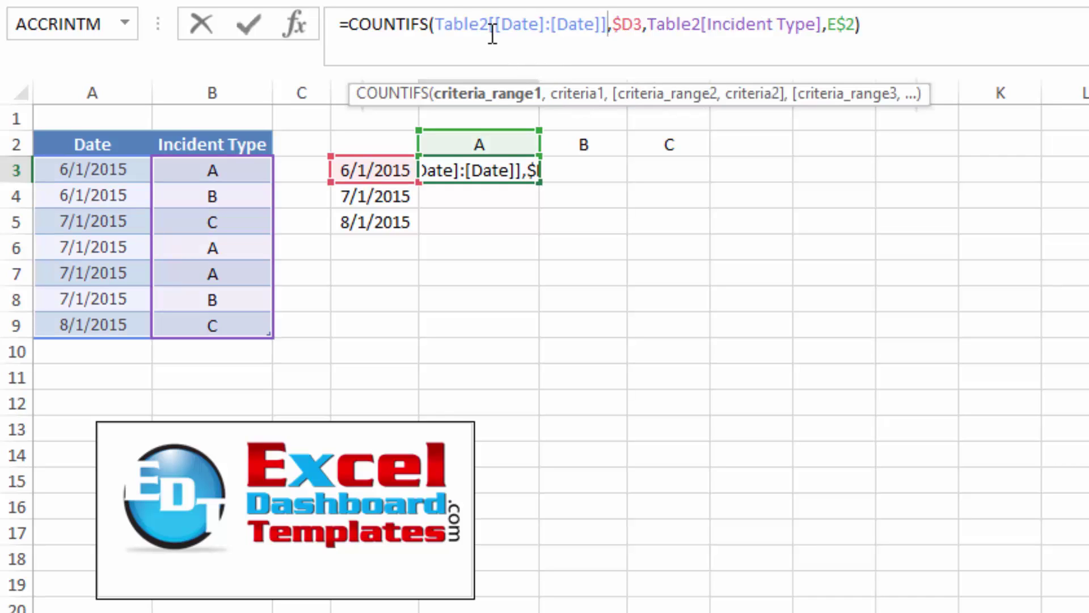
Change the second range to Table2[[Incident Type]:[Incident Type]] and commit the formula.
click(709, 25)
text([)
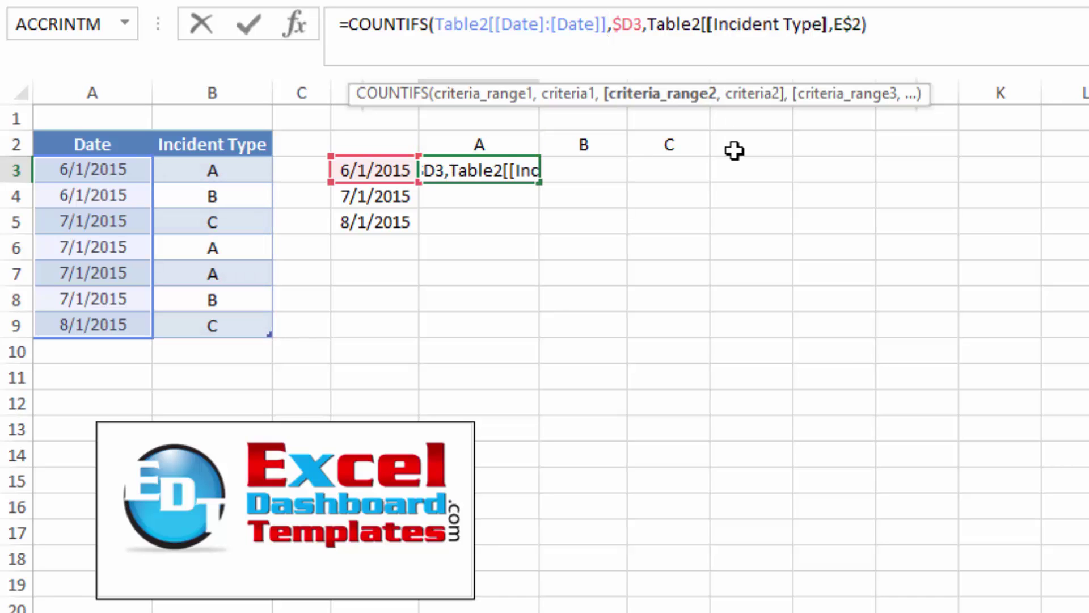
click(826, 23)
key(Right)
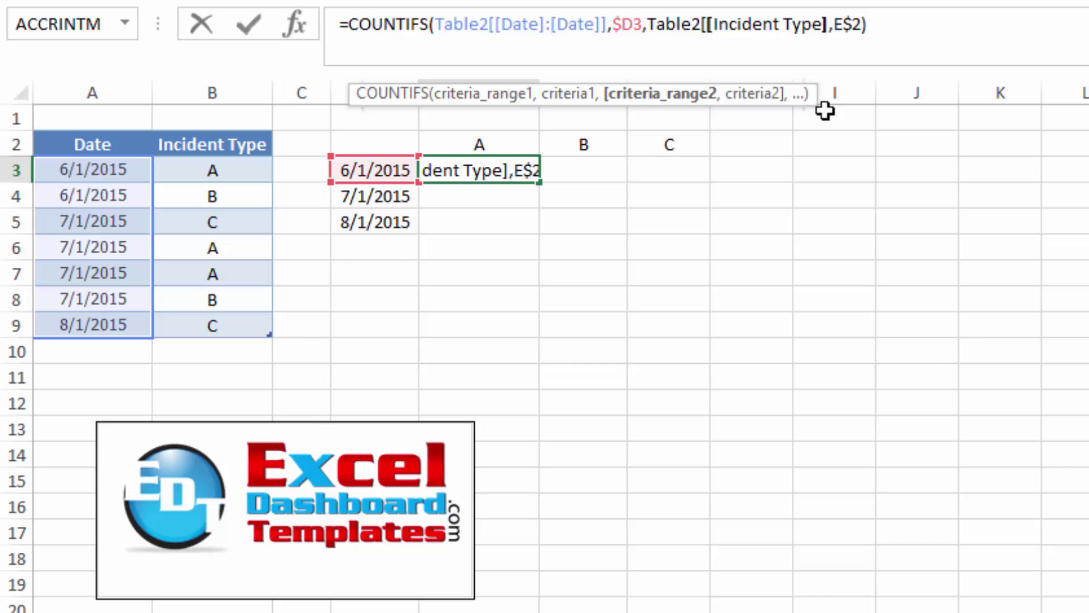
text(:[in)
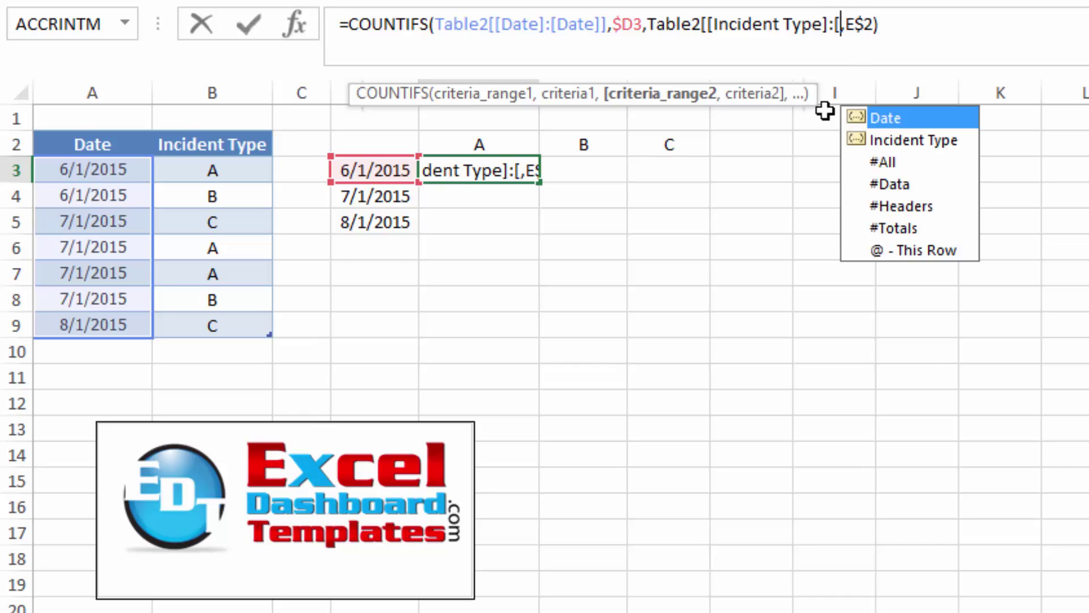
key(Tab)
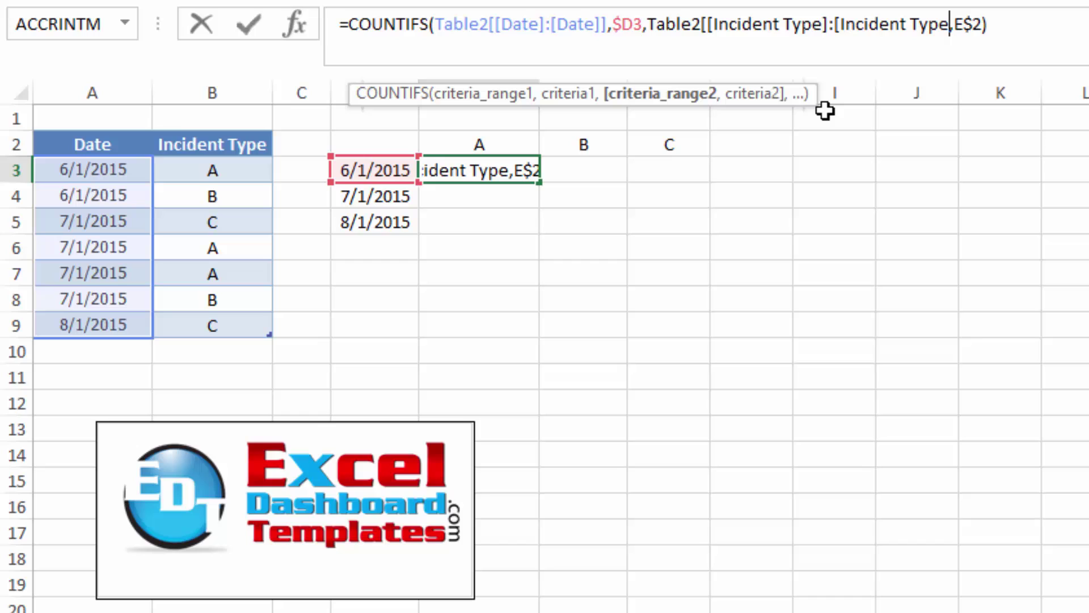
text(])
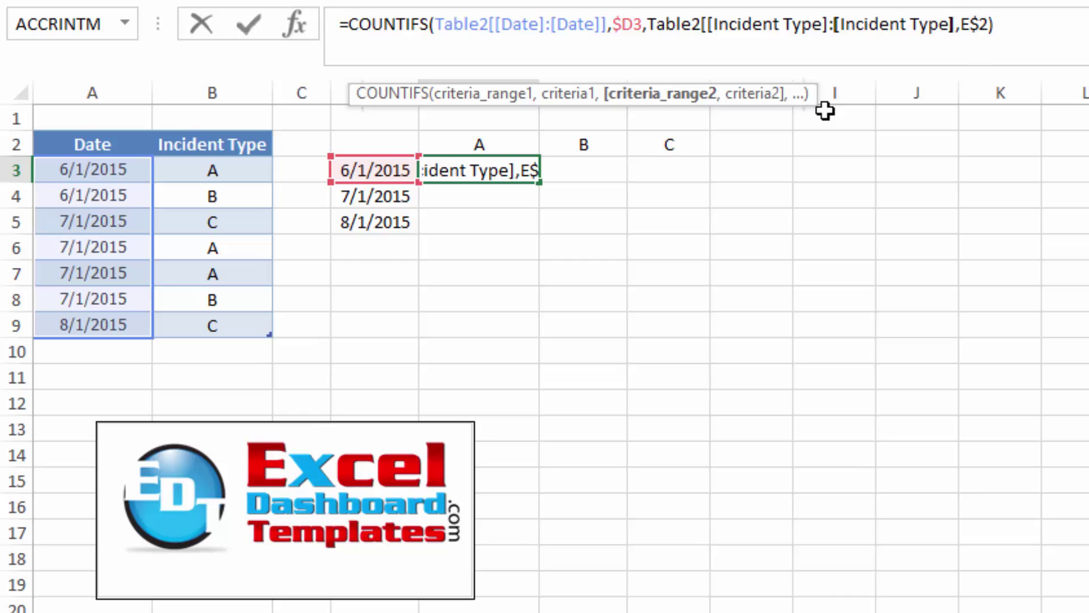
text(])
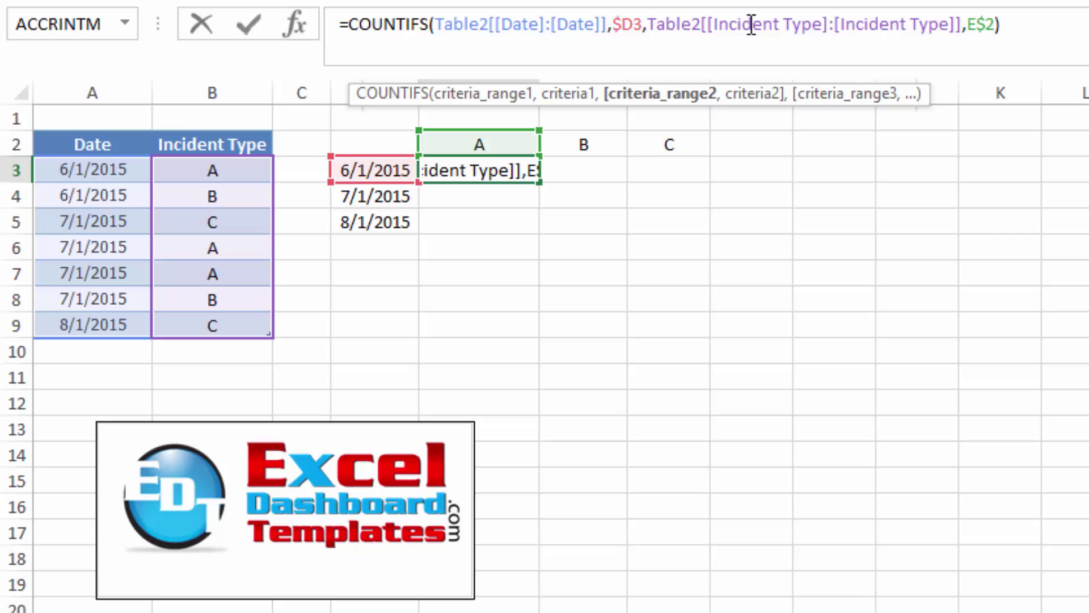
key(Return)
Copy E3's locked-reference formula across to F3 and G3.
click(527, 169)
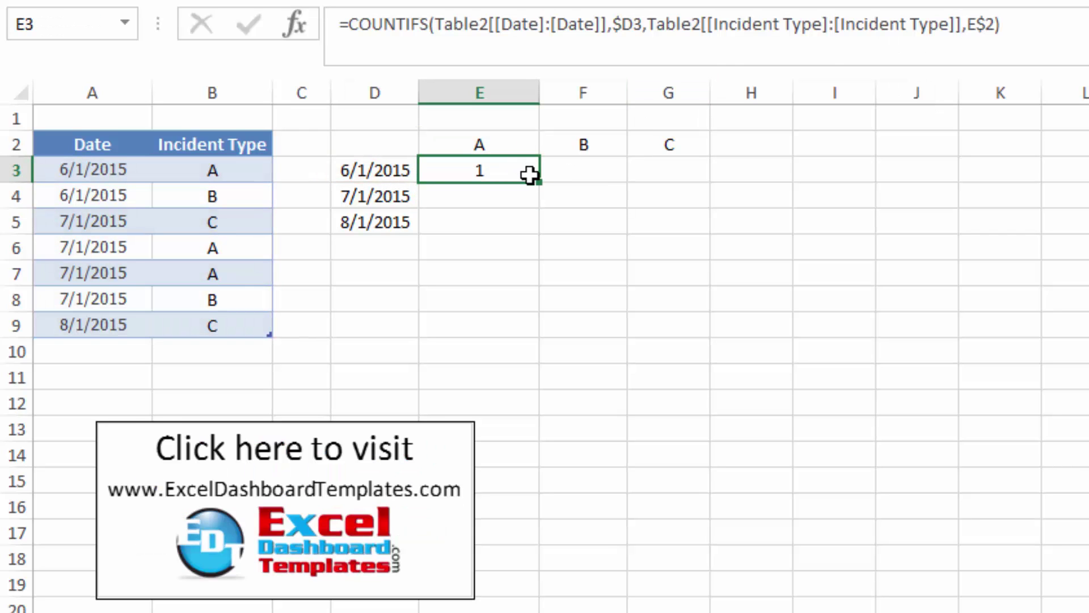
drag(537, 181, 639, 212)
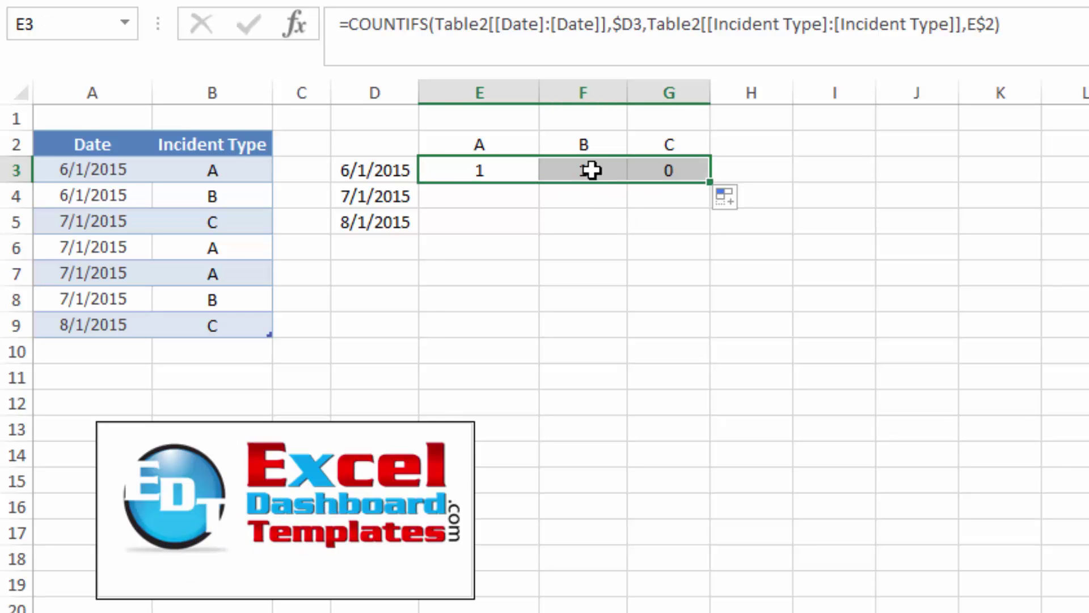
click(591, 170)
click(592, 218)
Fill the formula through row 5, giving counts 1,1,0 / 2,1,1 / 0,0,1, and check E3's locked Date range.
click(531, 172)
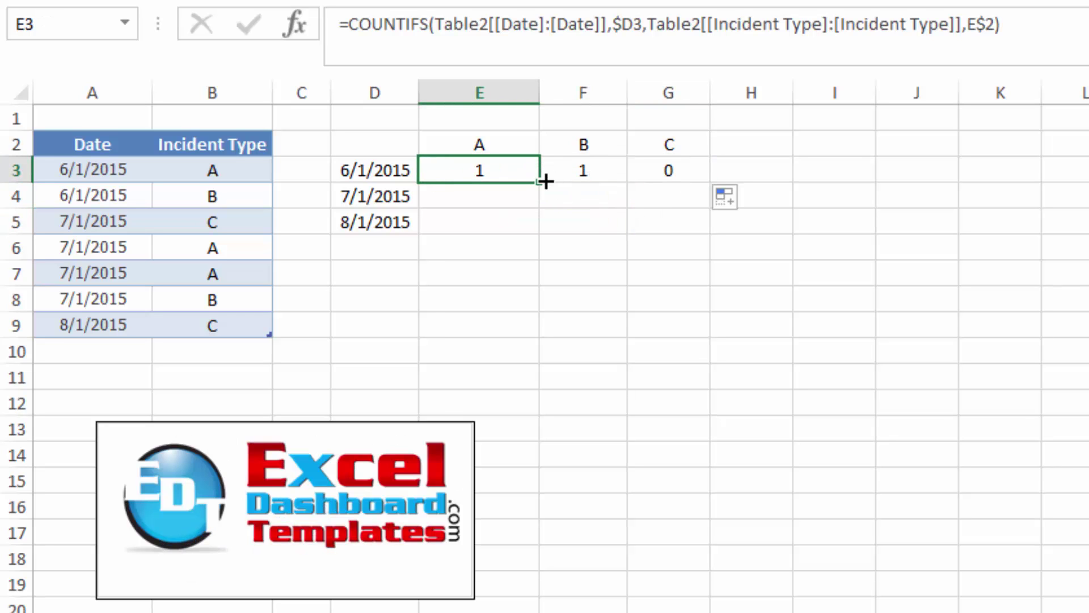
drag(539, 183, 627, 284)
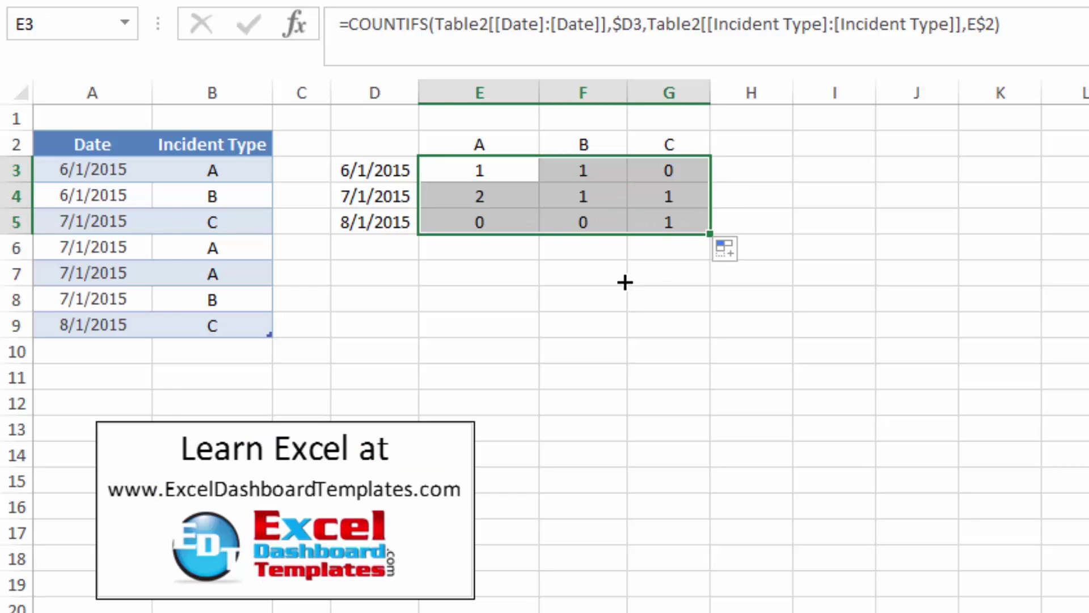
click(624, 282)
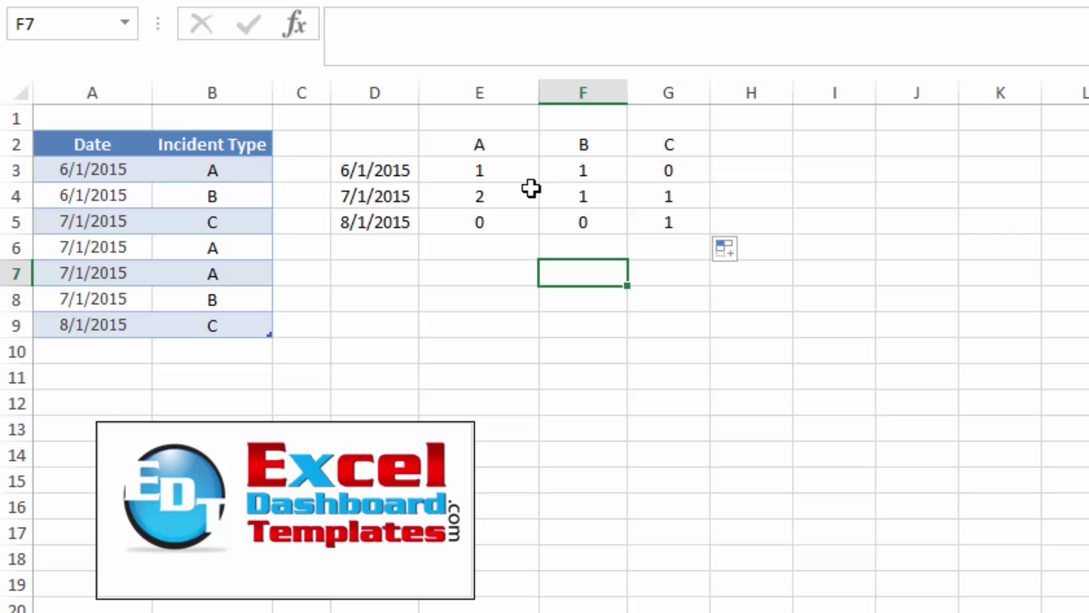
drag(569, 171, 591, 248)
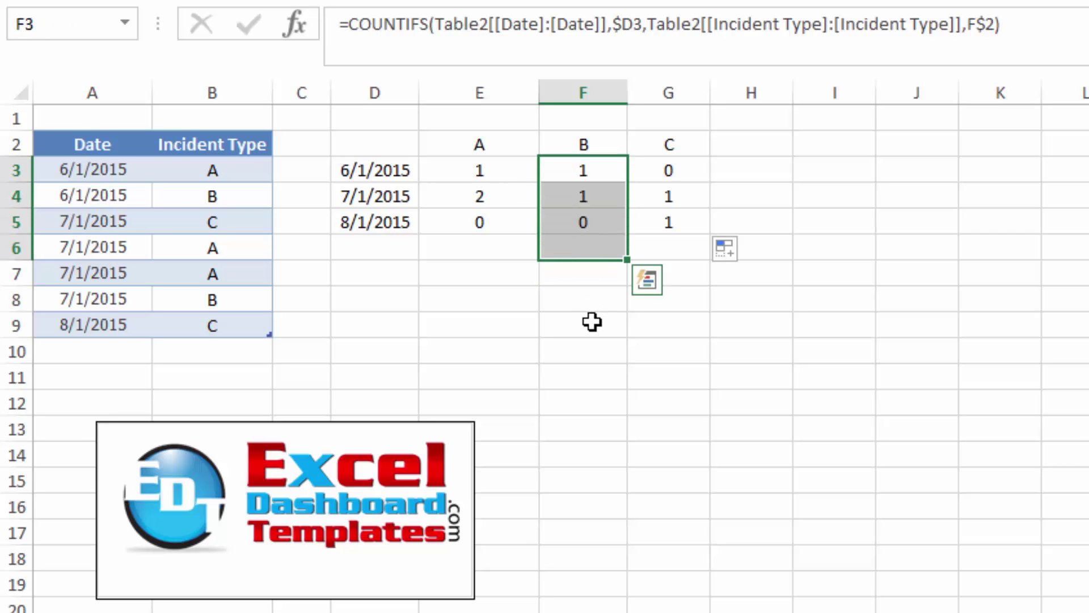
click(504, 166)
drag(502, 25, 583, 25)
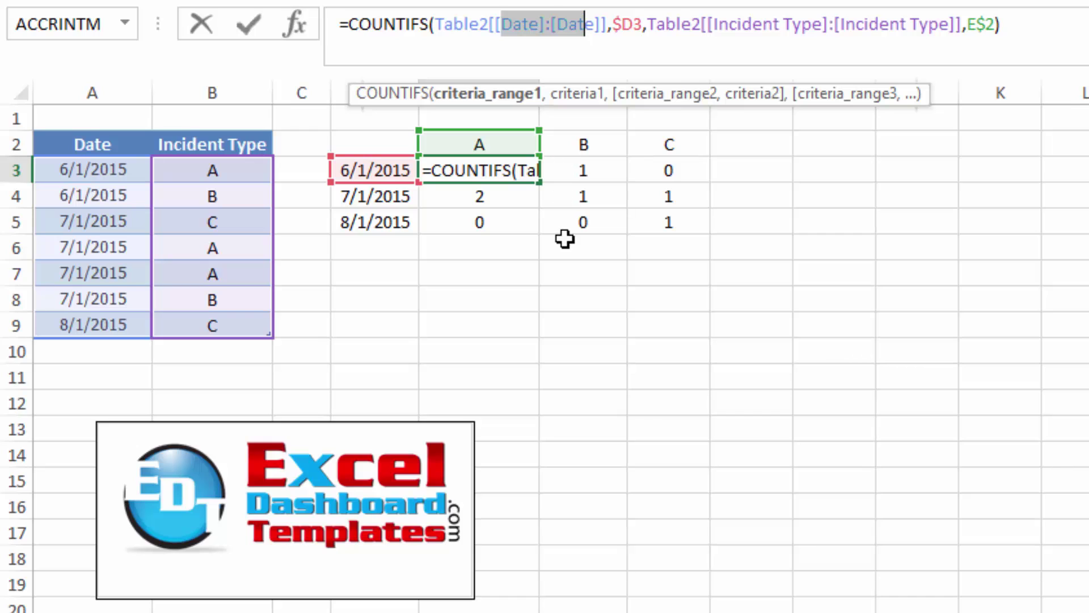
key(Escape)
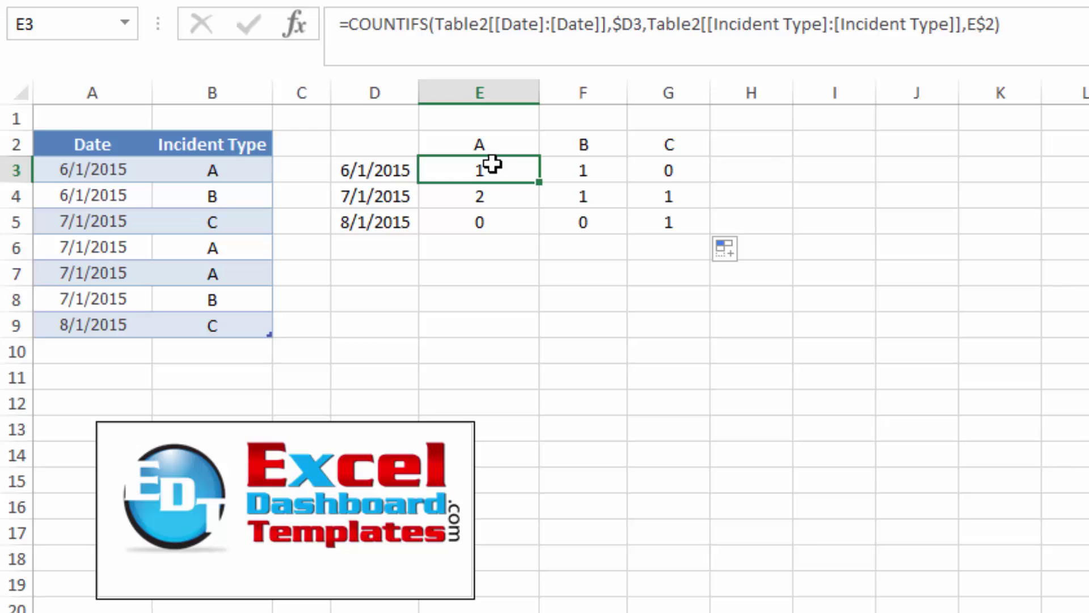
drag(539, 182, 498, 172)
drag(495, 23, 602, 24)
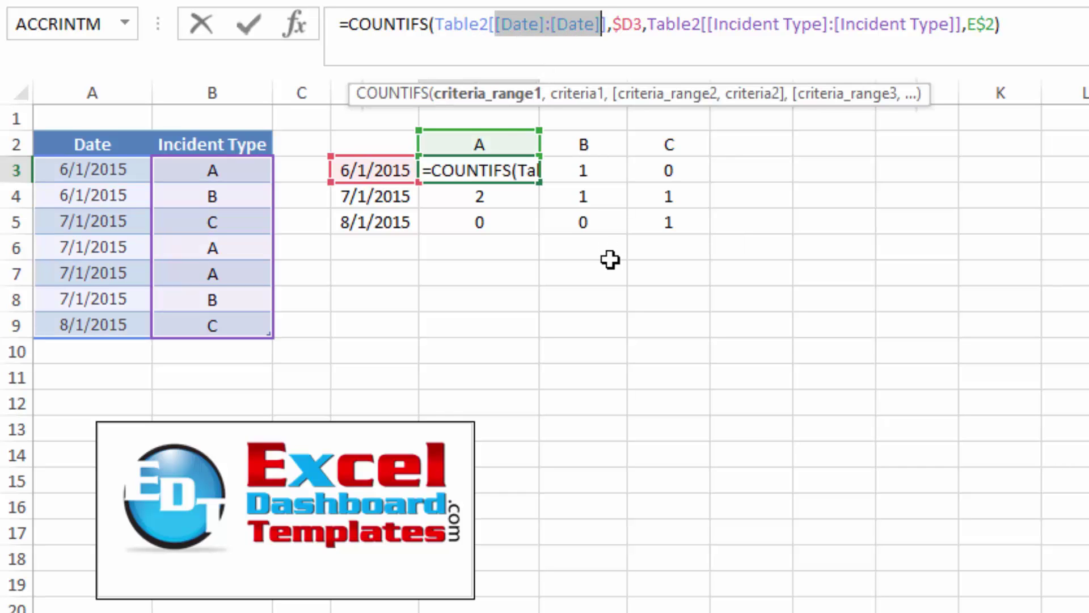
key(Escape)
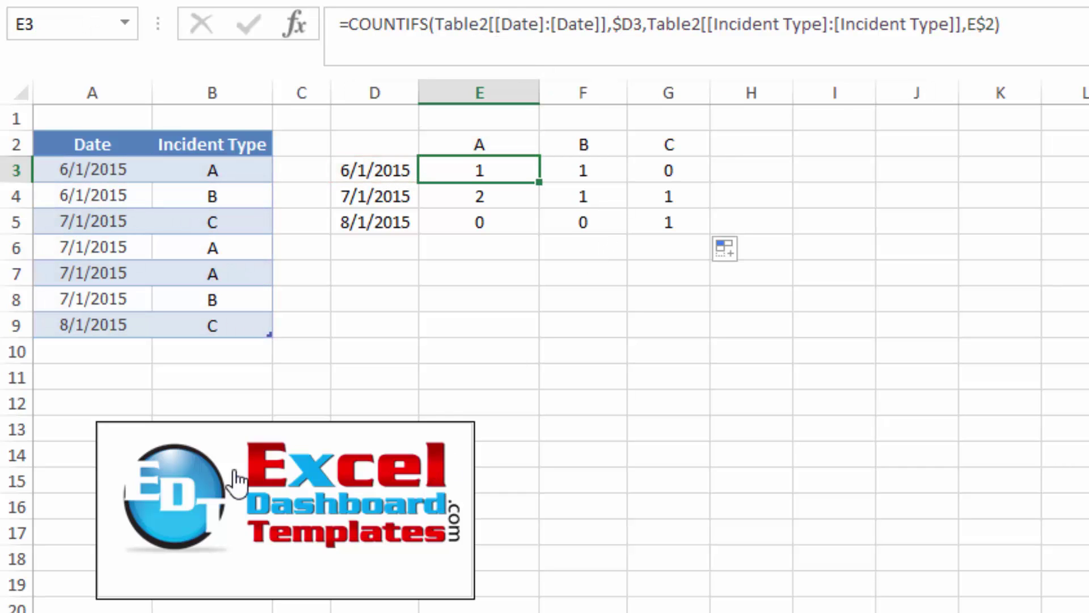